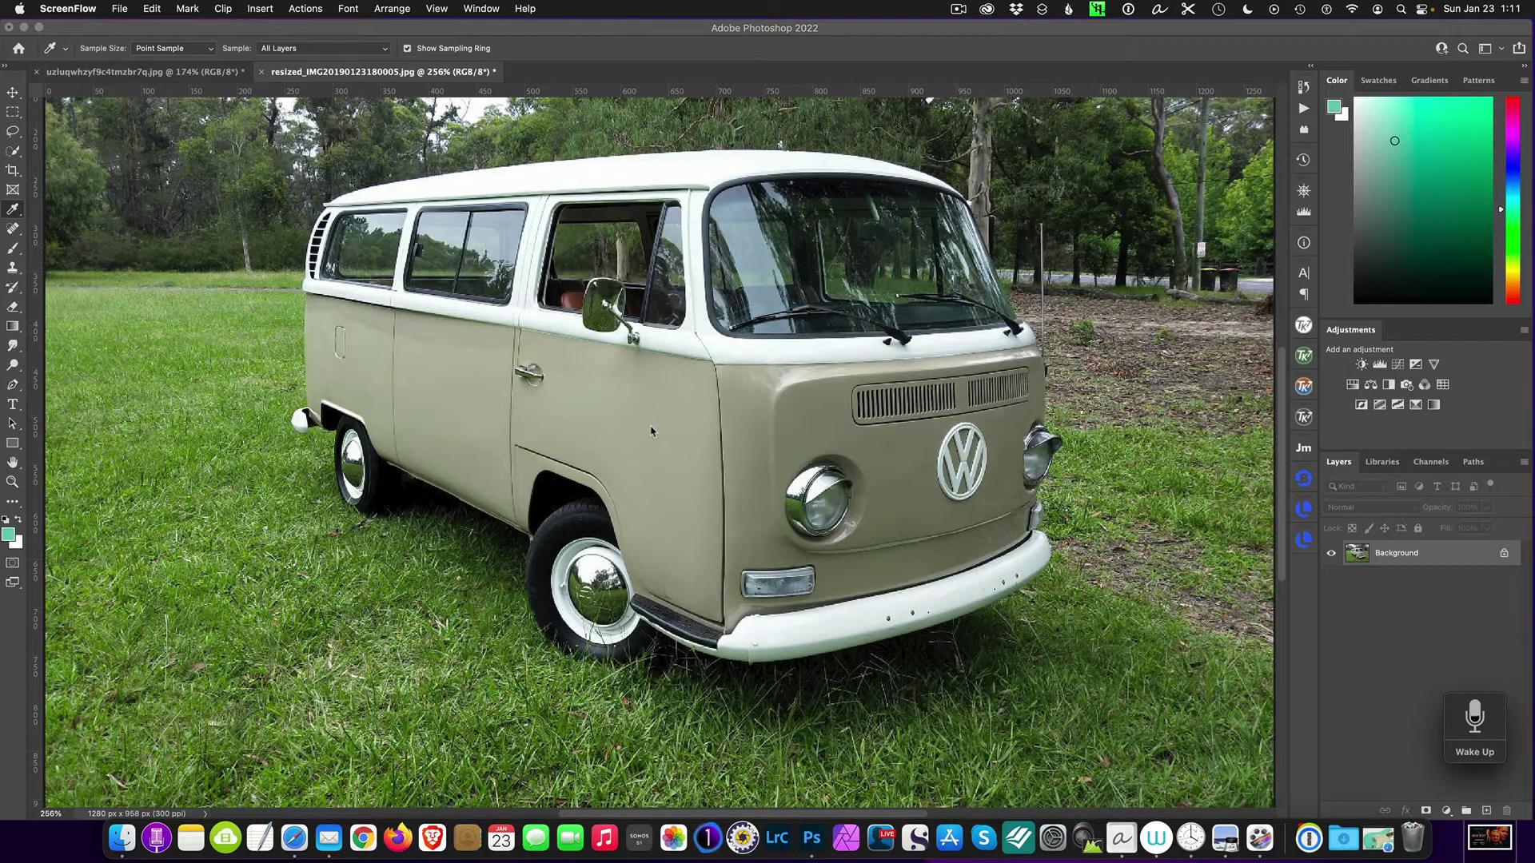
Copy a rectangular patch of flat green paint from the guitar body in the guitar photo
{"action": "left_click", "coordinate": [176, 73]}
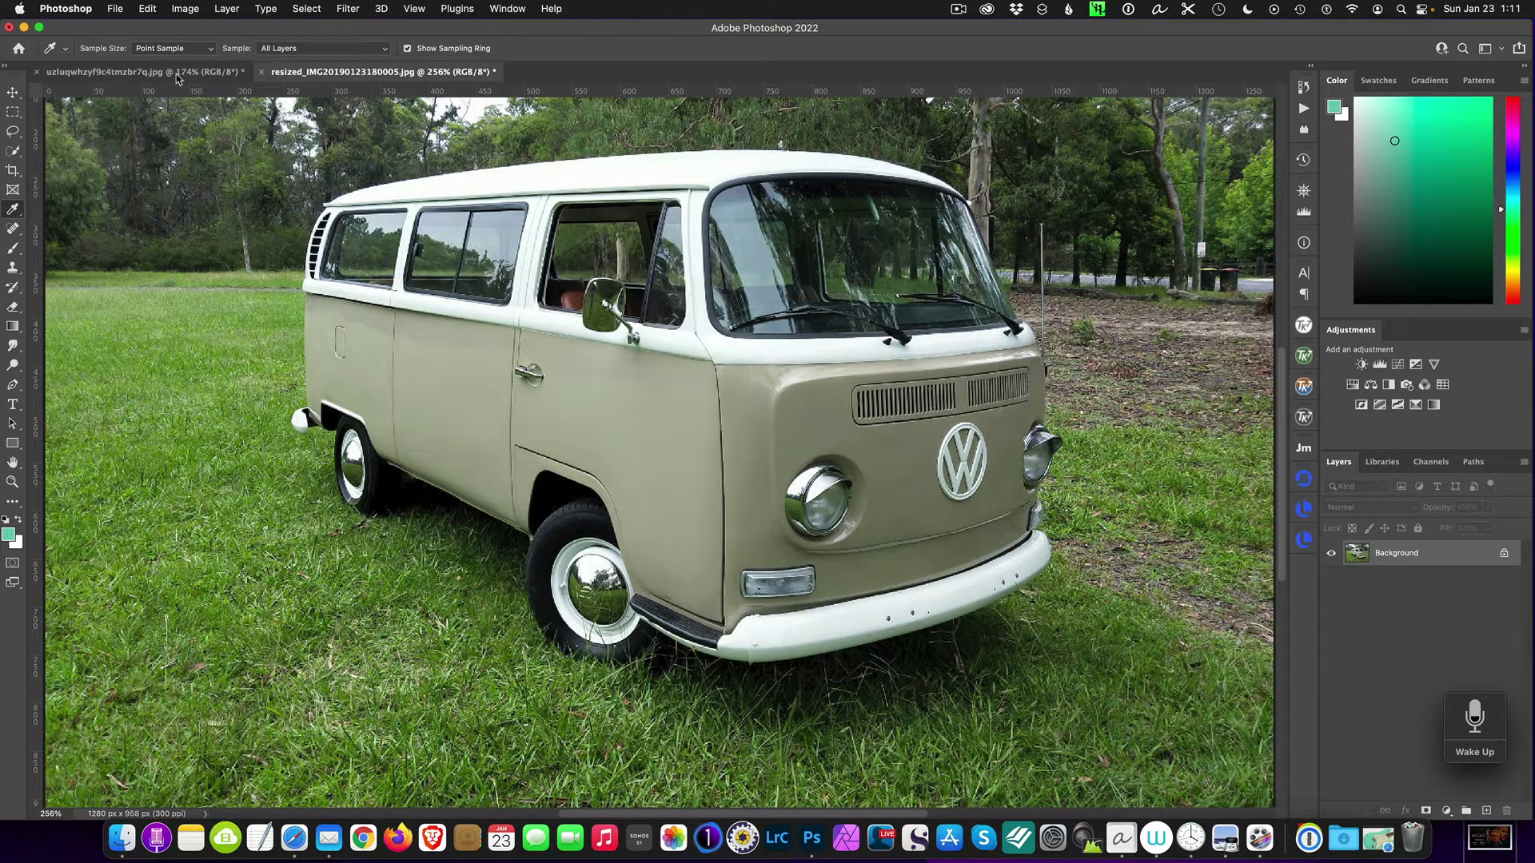
{"action": "left_click", "coordinate": [176, 74]}
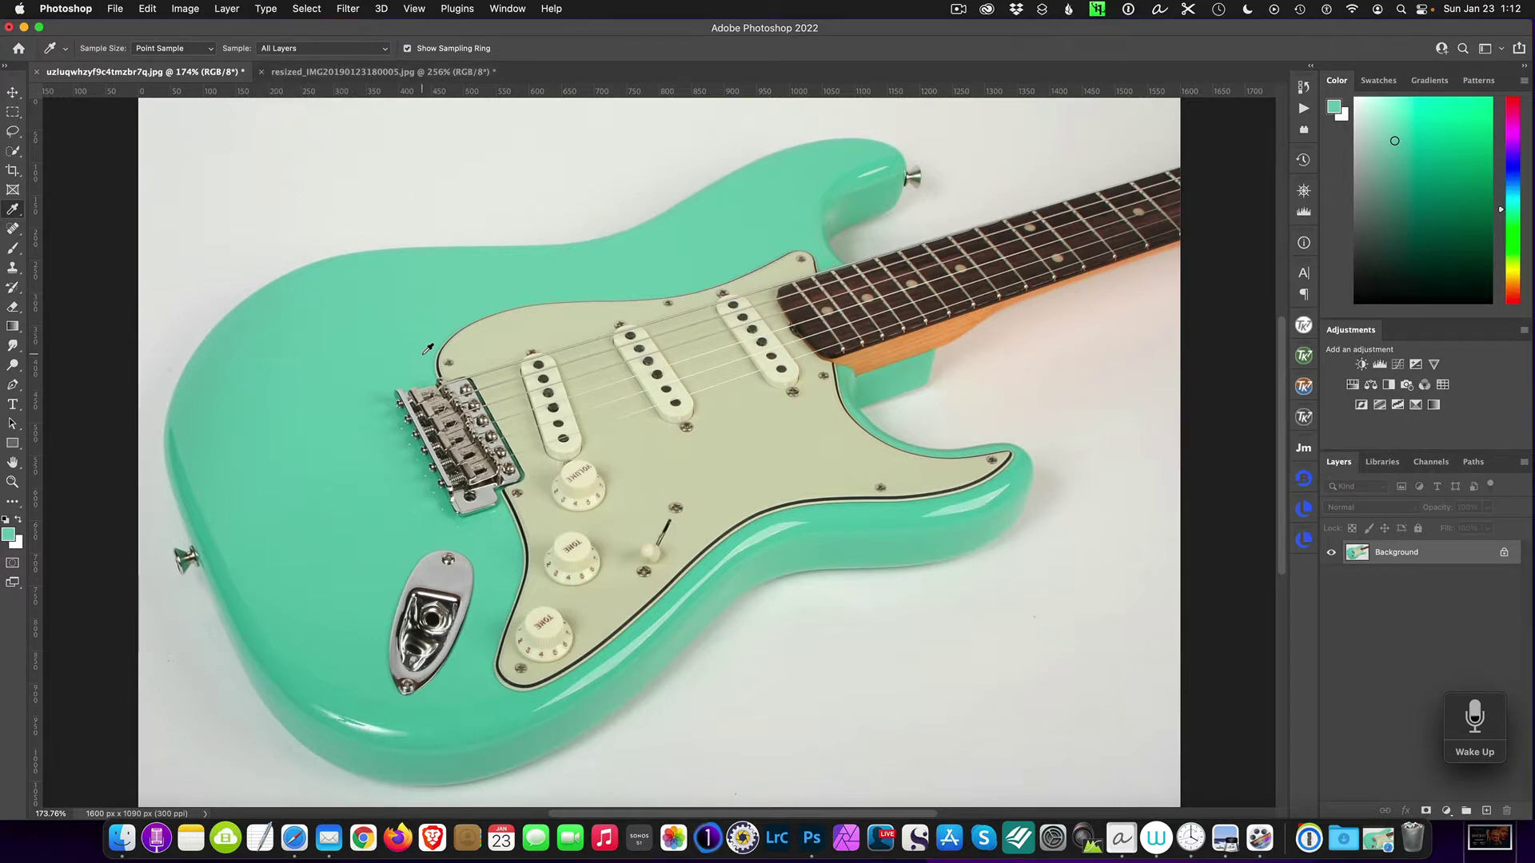
{"action": "left_click", "coordinate": [13, 114]}
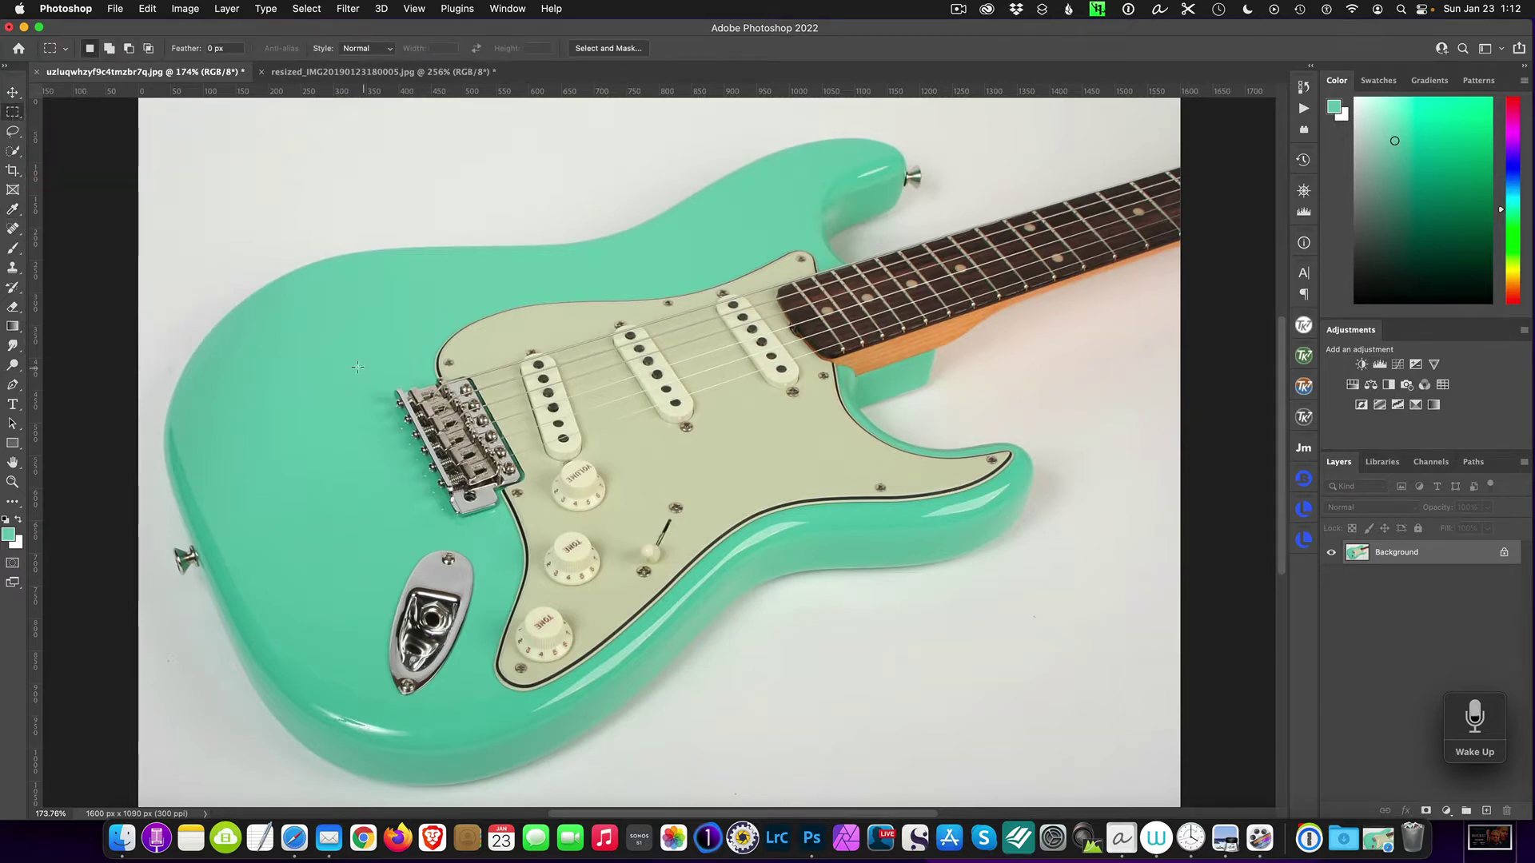
{"action": "left_click_drag", "start_coordinate": [272, 341], "coordinate": [346, 430]}
{"action": "left_click", "coordinate": [147, 9]}
{"action": "left_click", "coordinate": [178, 113]}
Paste the green patch into the van photo and move it to the photo's upper-left corner, clear of the van
{"action": "left_click", "coordinate": [366, 72]}
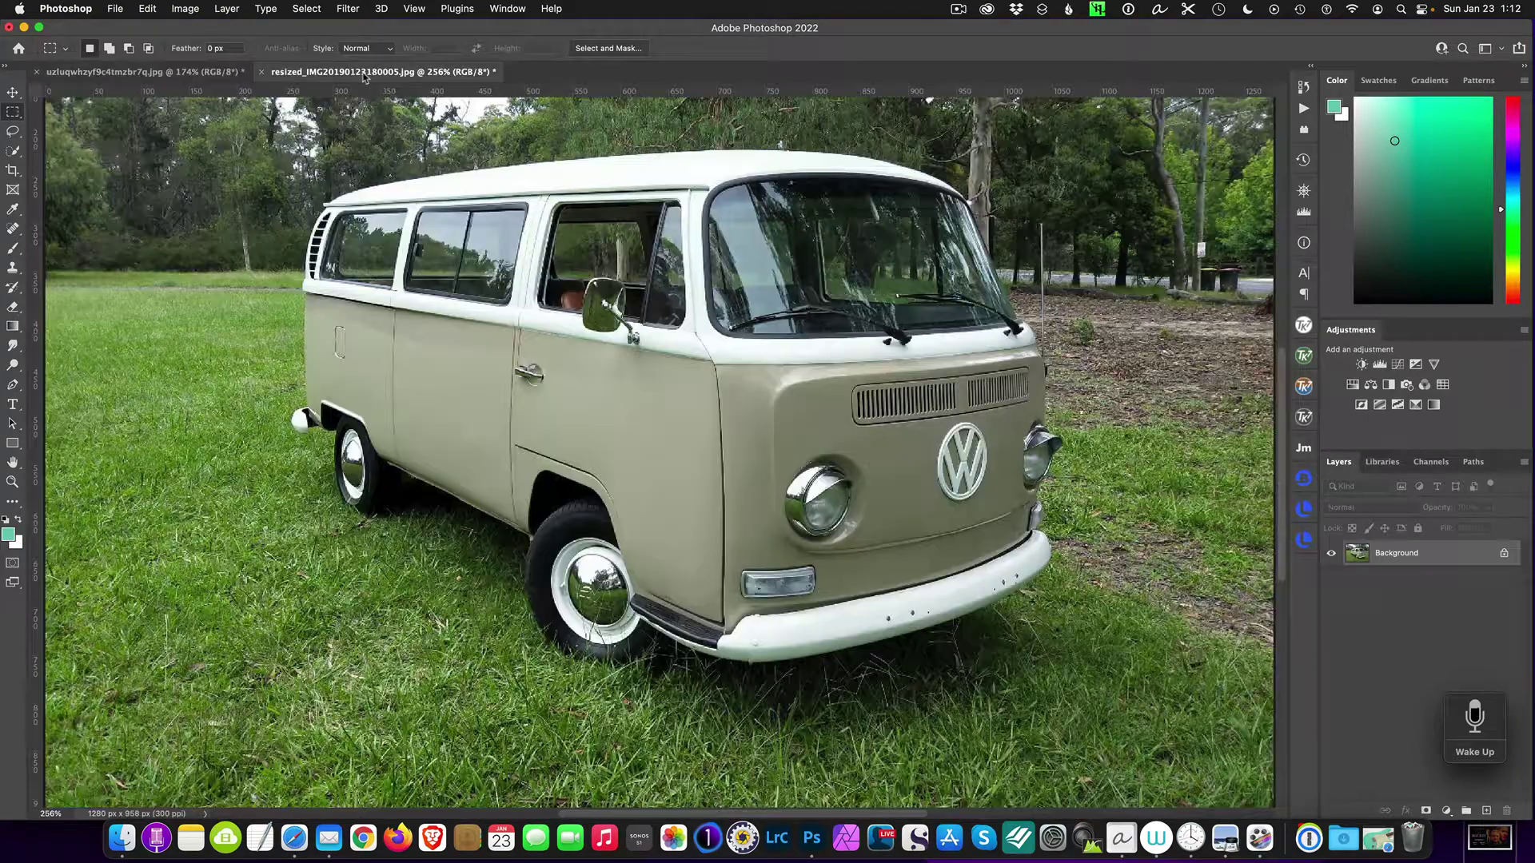
{"action": "left_click", "coordinate": [149, 8]}
{"action": "left_click", "coordinate": [184, 140]}
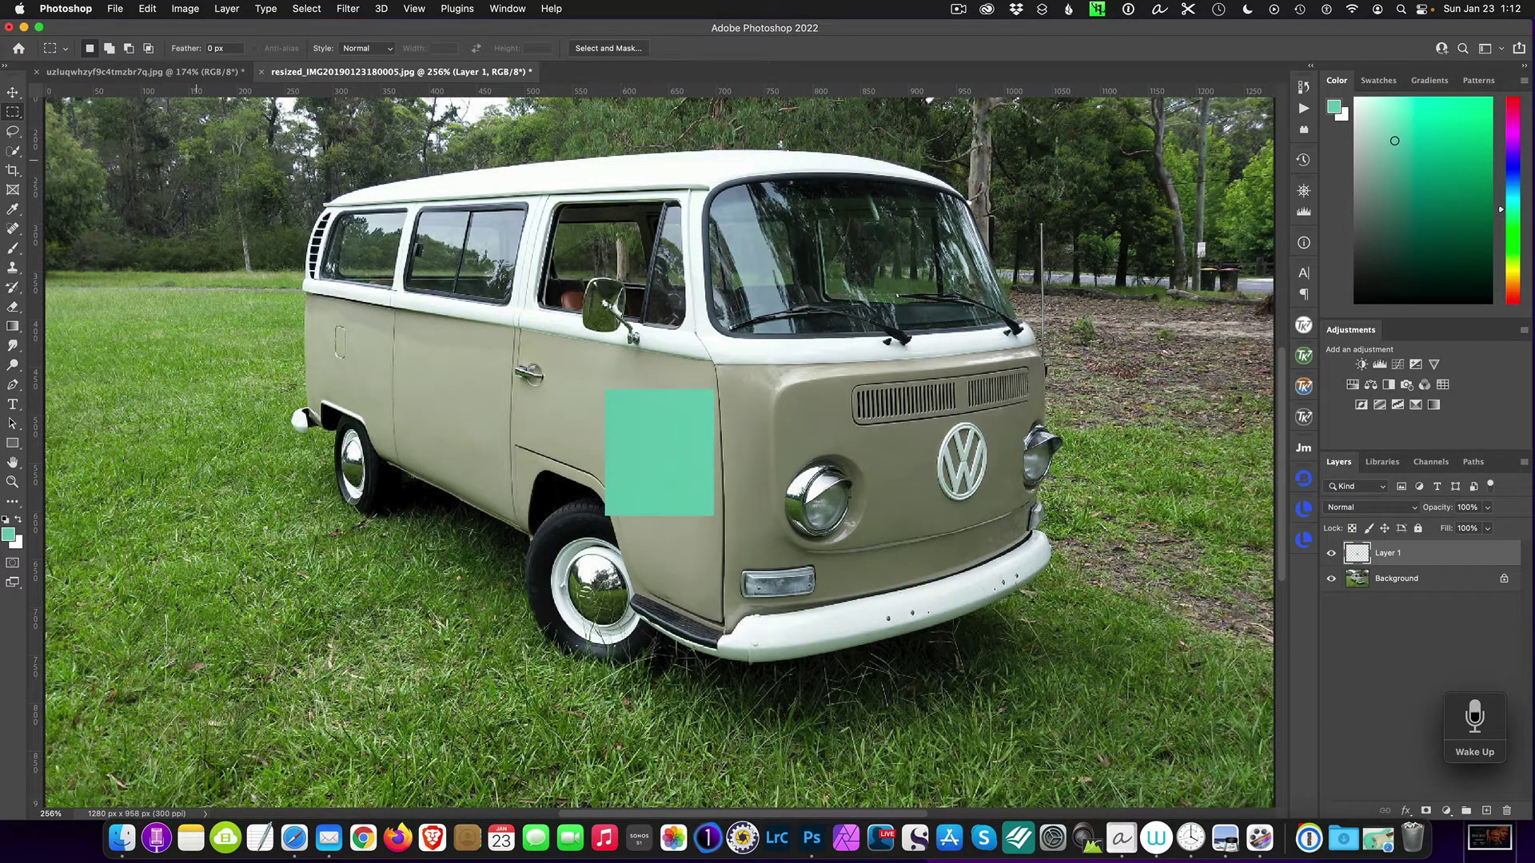
{"action": "left_click", "coordinate": [13, 92]}
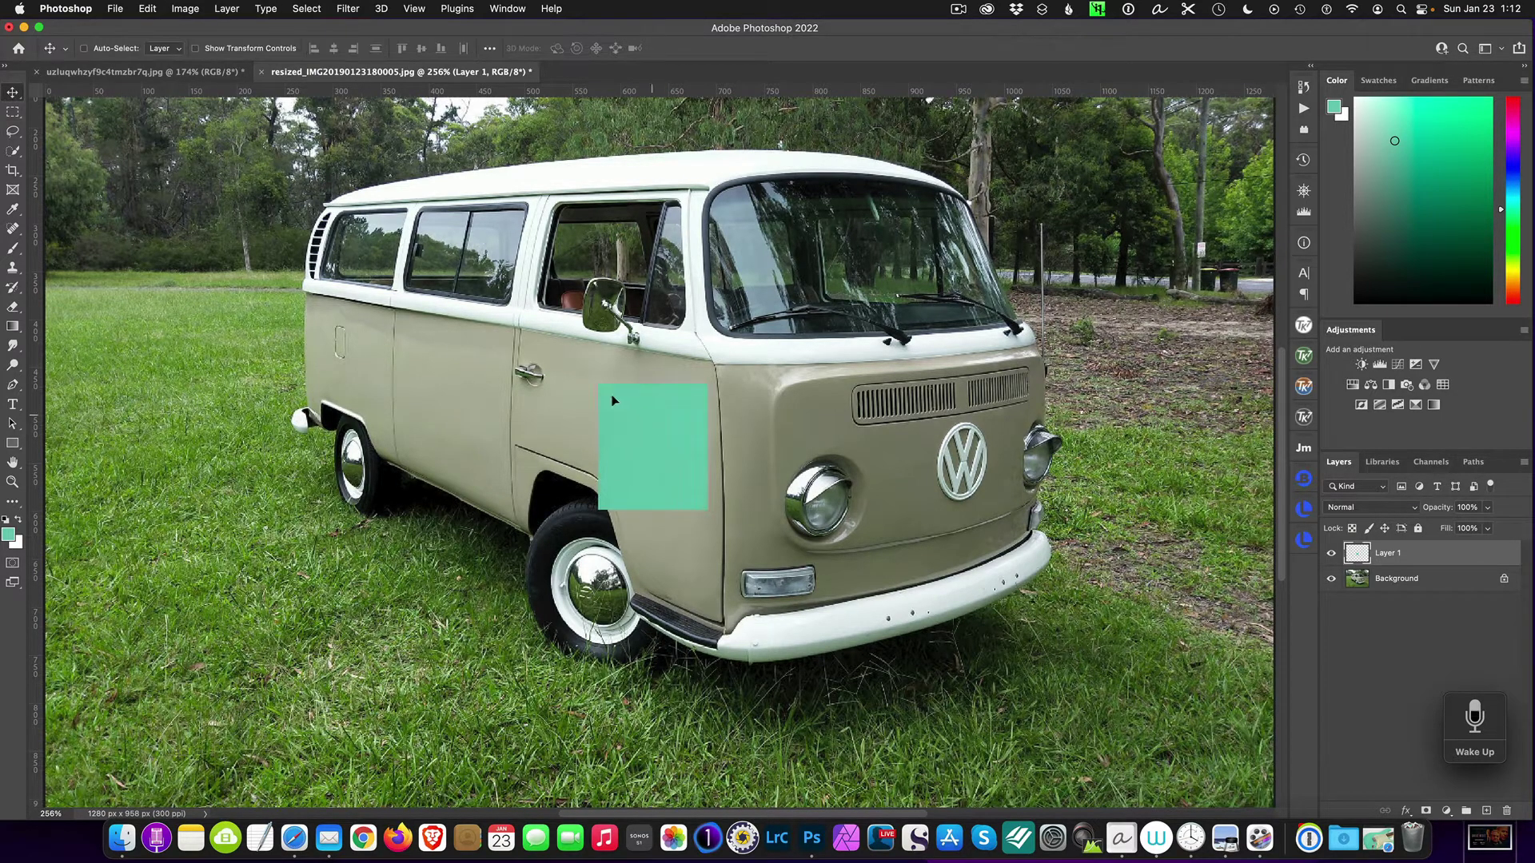
{"action": "left_click_drag", "start_coordinate": [658, 425], "coordinate": [119, 145]}
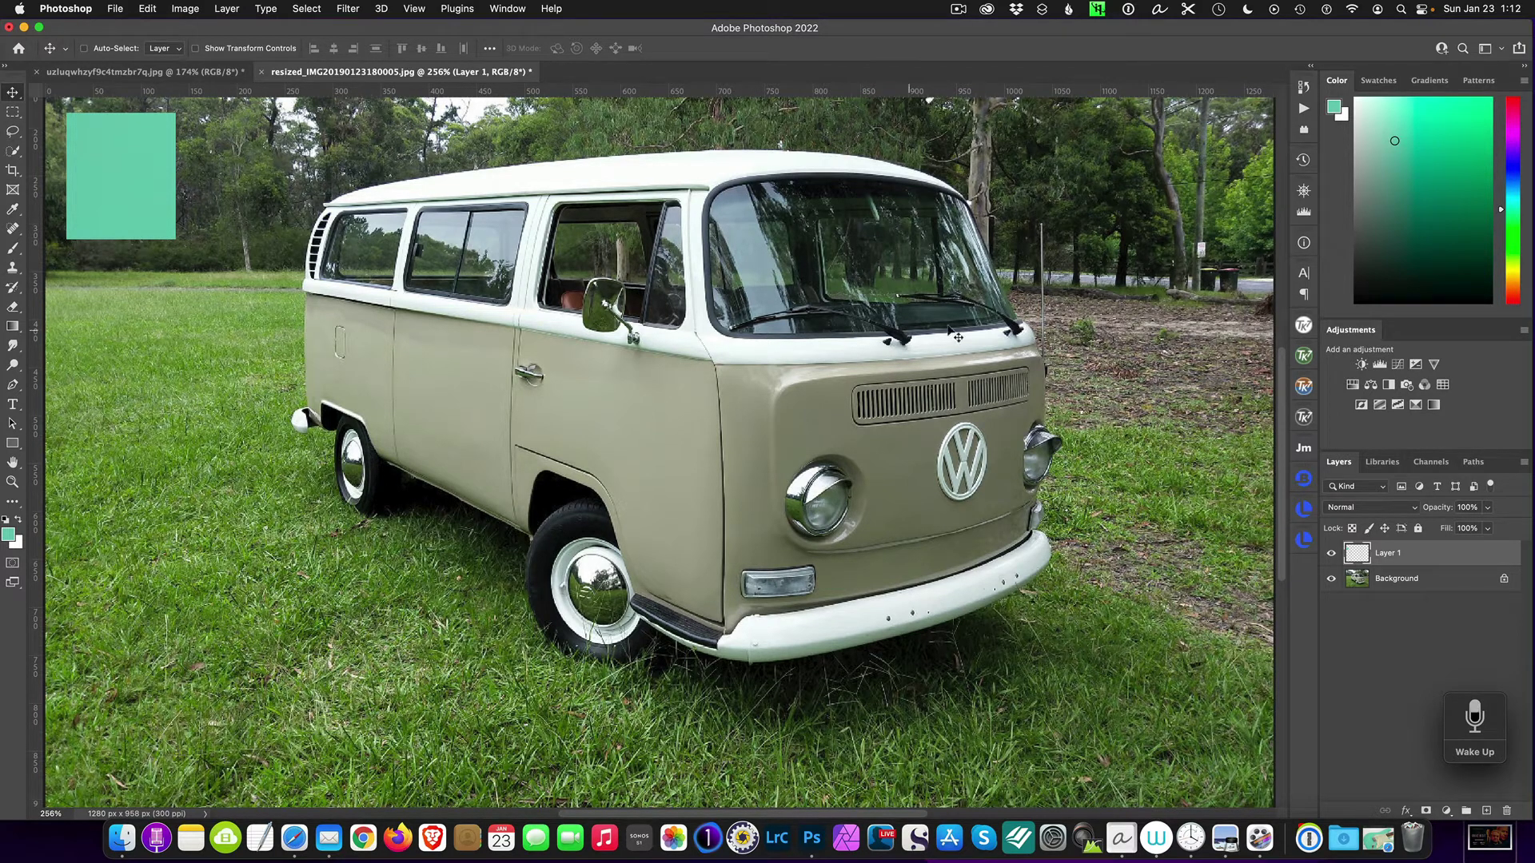
Rename the pasted green patch's layer as Sample
{"action": "double_click", "coordinate": [1389, 553]}
{"action": "type", "text": "Sample"}
{"action": "key", "text": "Return"}
Select the van on the Background layer with the Select Subject command
{"action": "left_click", "coordinate": [1387, 580]}
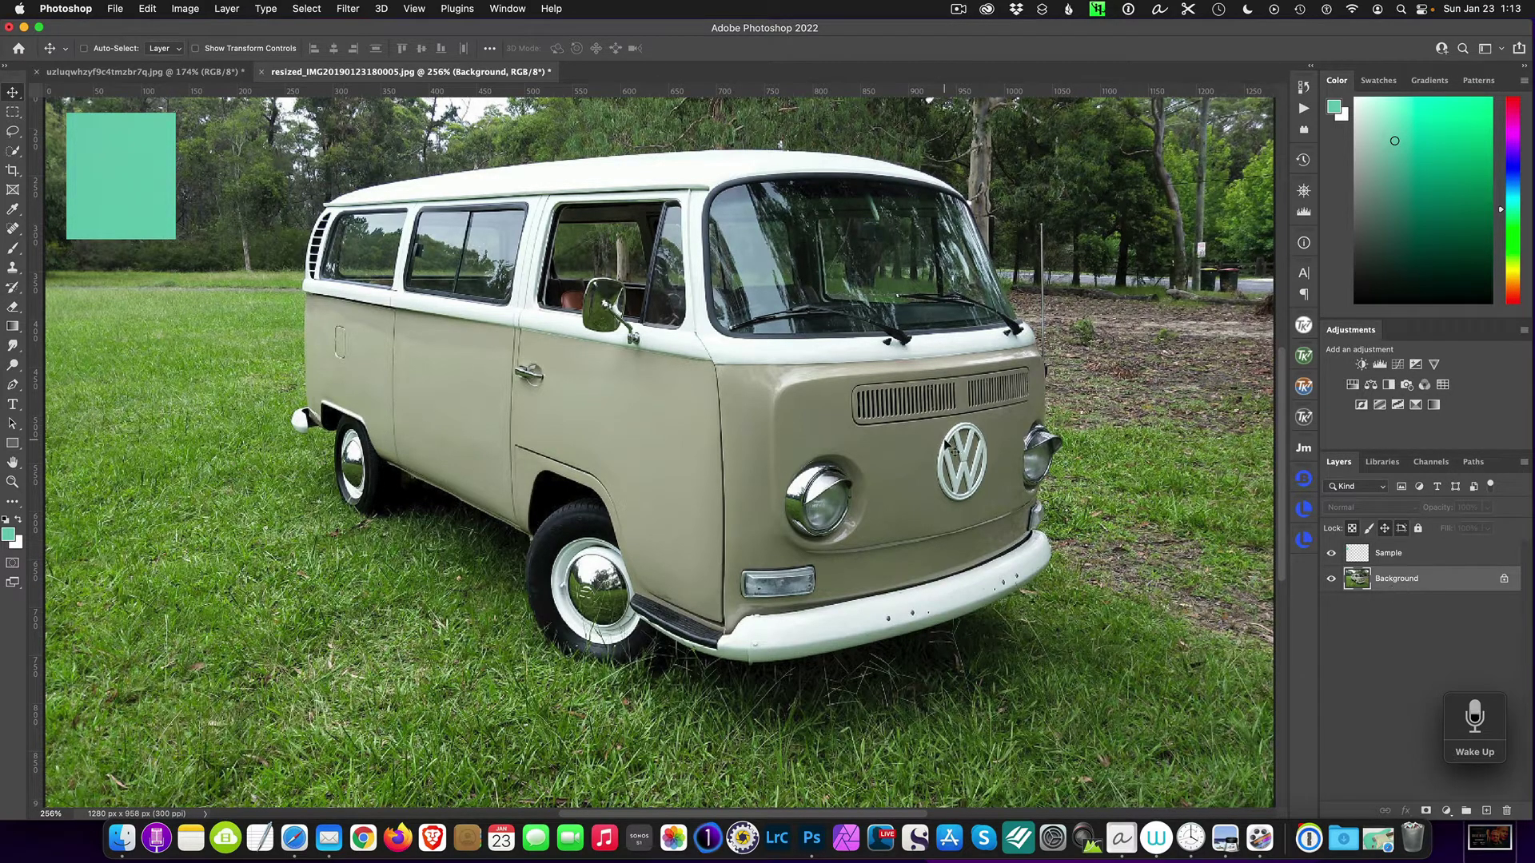
{"action": "left_click", "coordinate": [307, 8]}
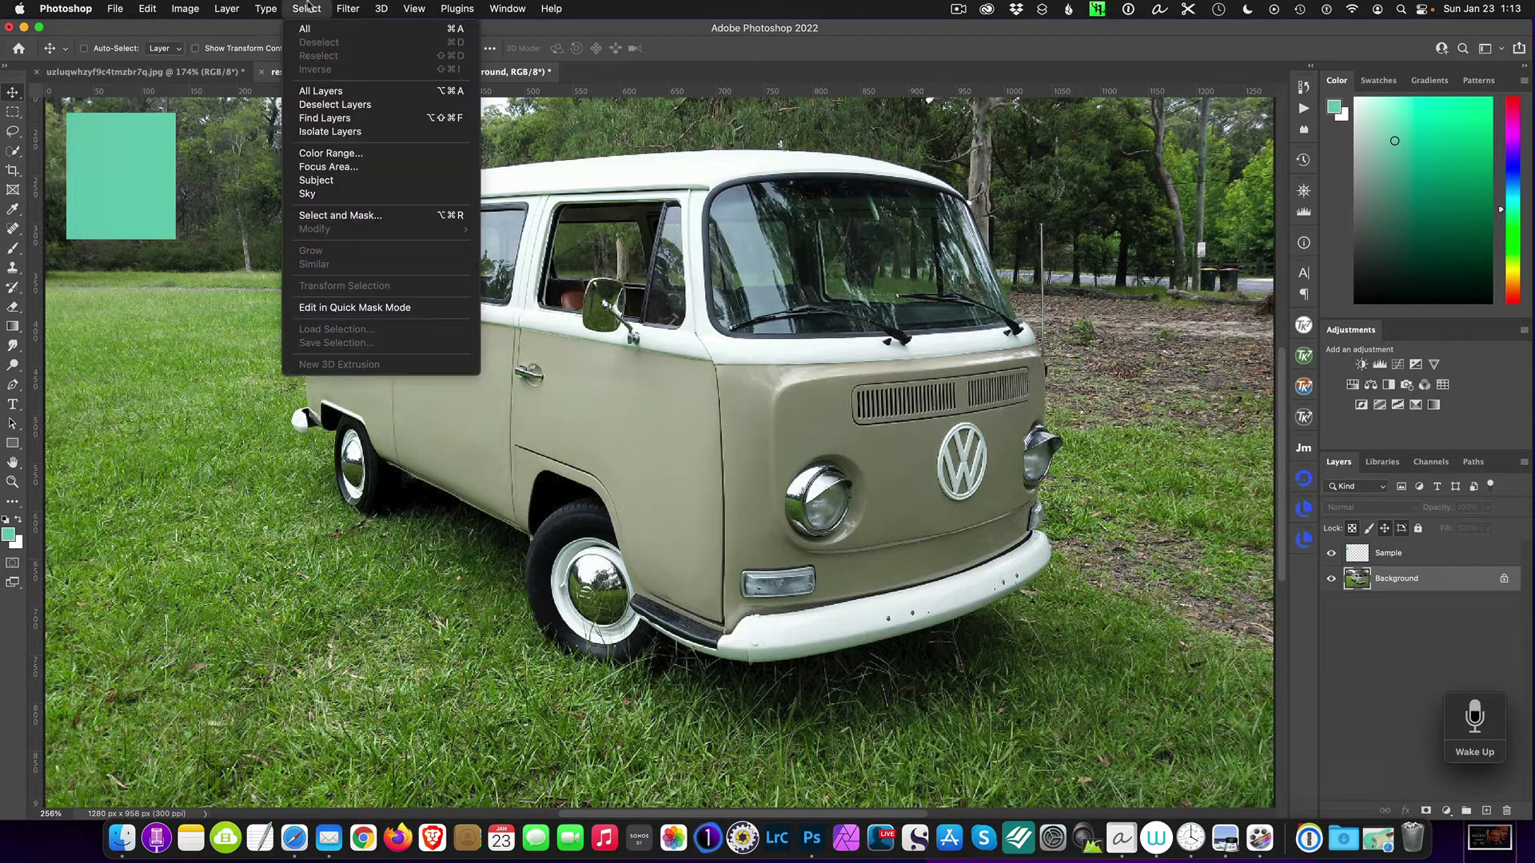
{"action": "left_click", "coordinate": [330, 182]}
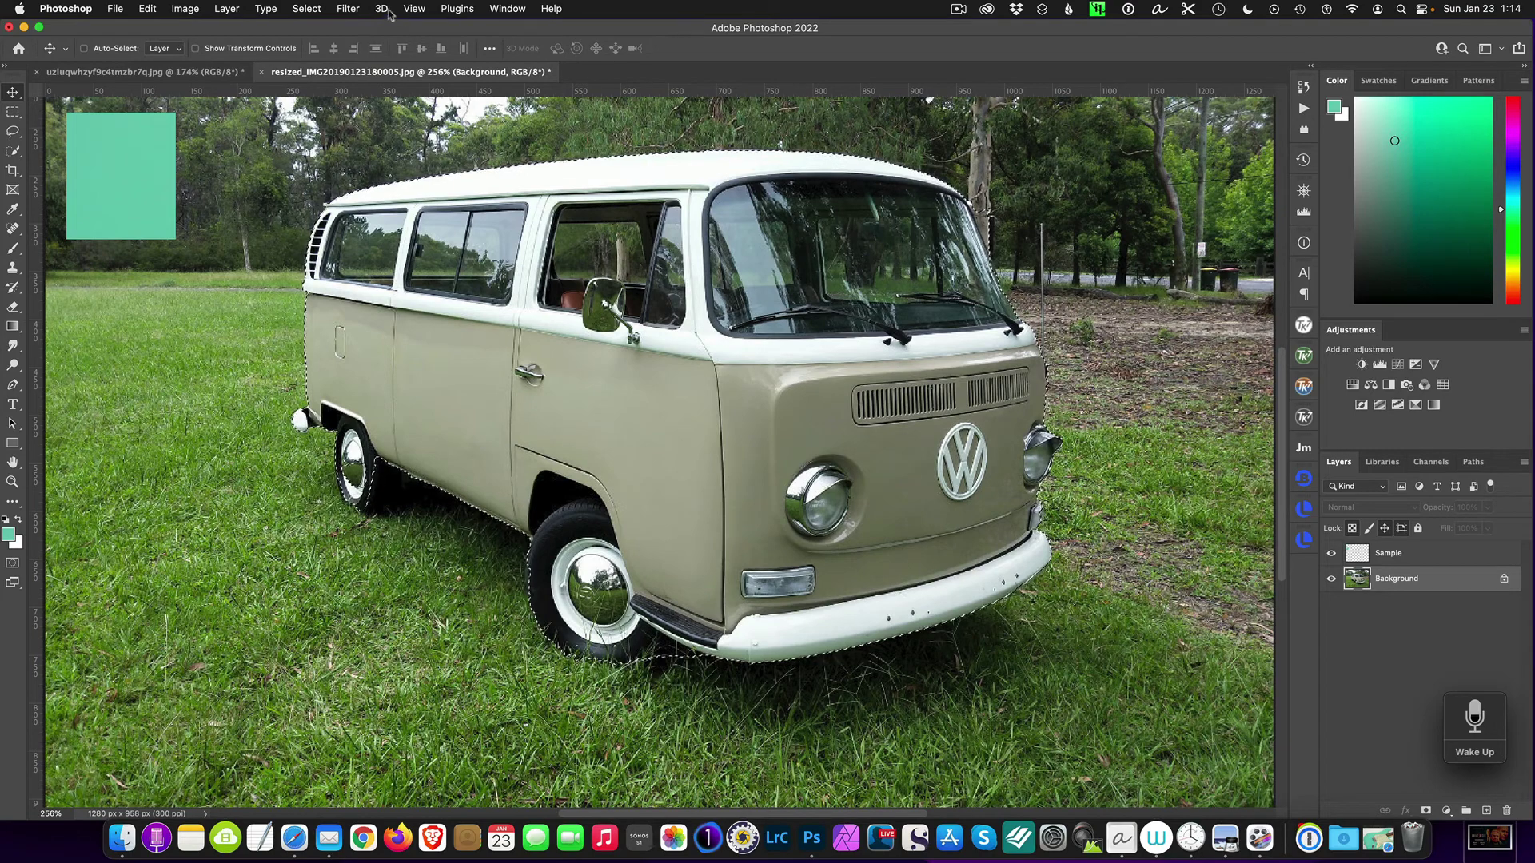
Refine the van selection in Select and Mask by subtracting the front and rear wheels
{"action": "left_click", "coordinate": [306, 9]}
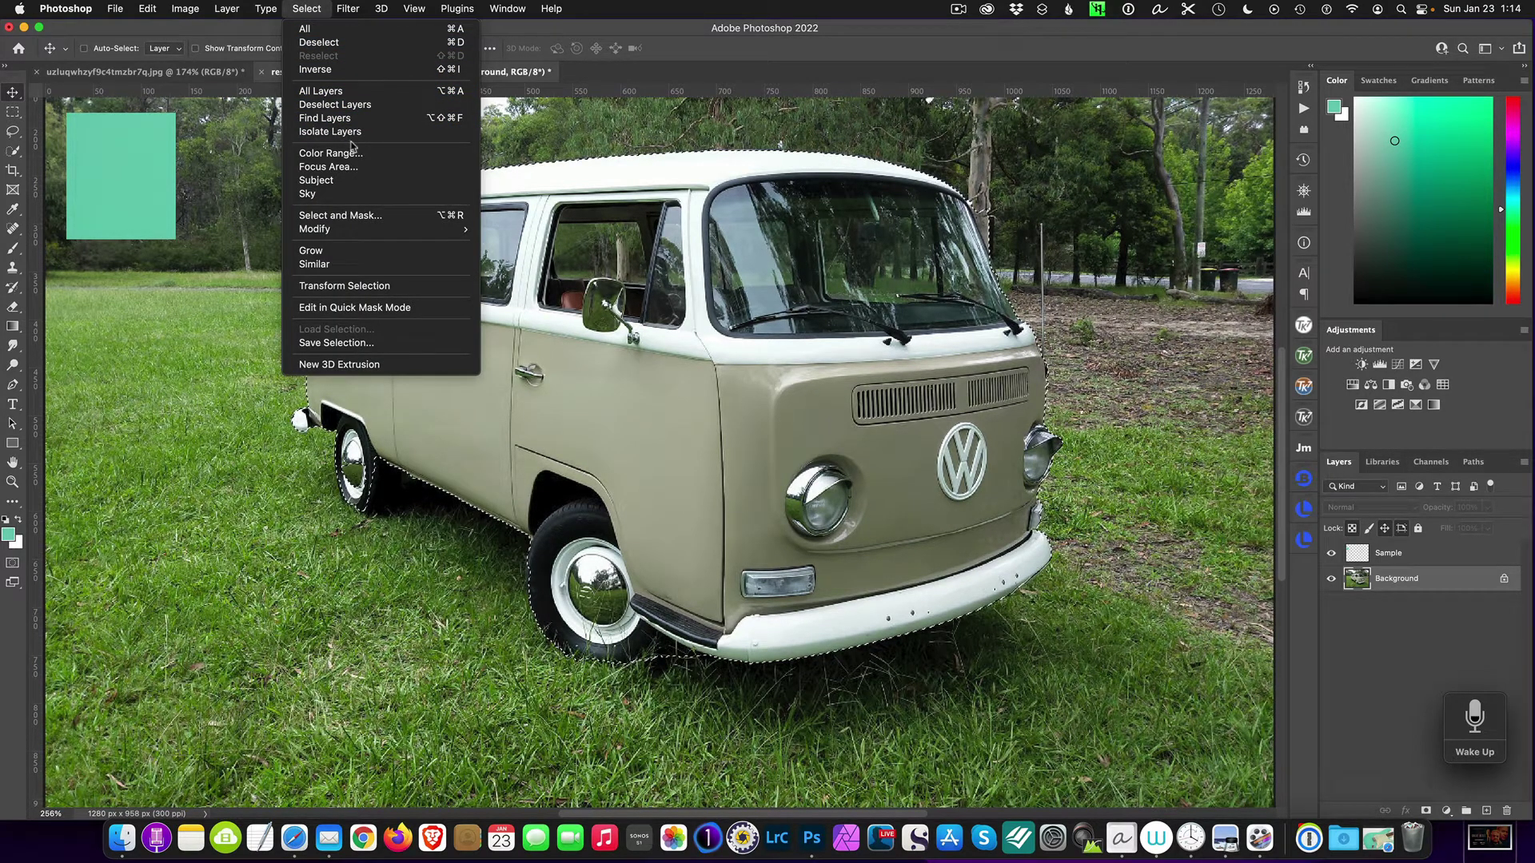
{"action": "left_click", "coordinate": [361, 216]}
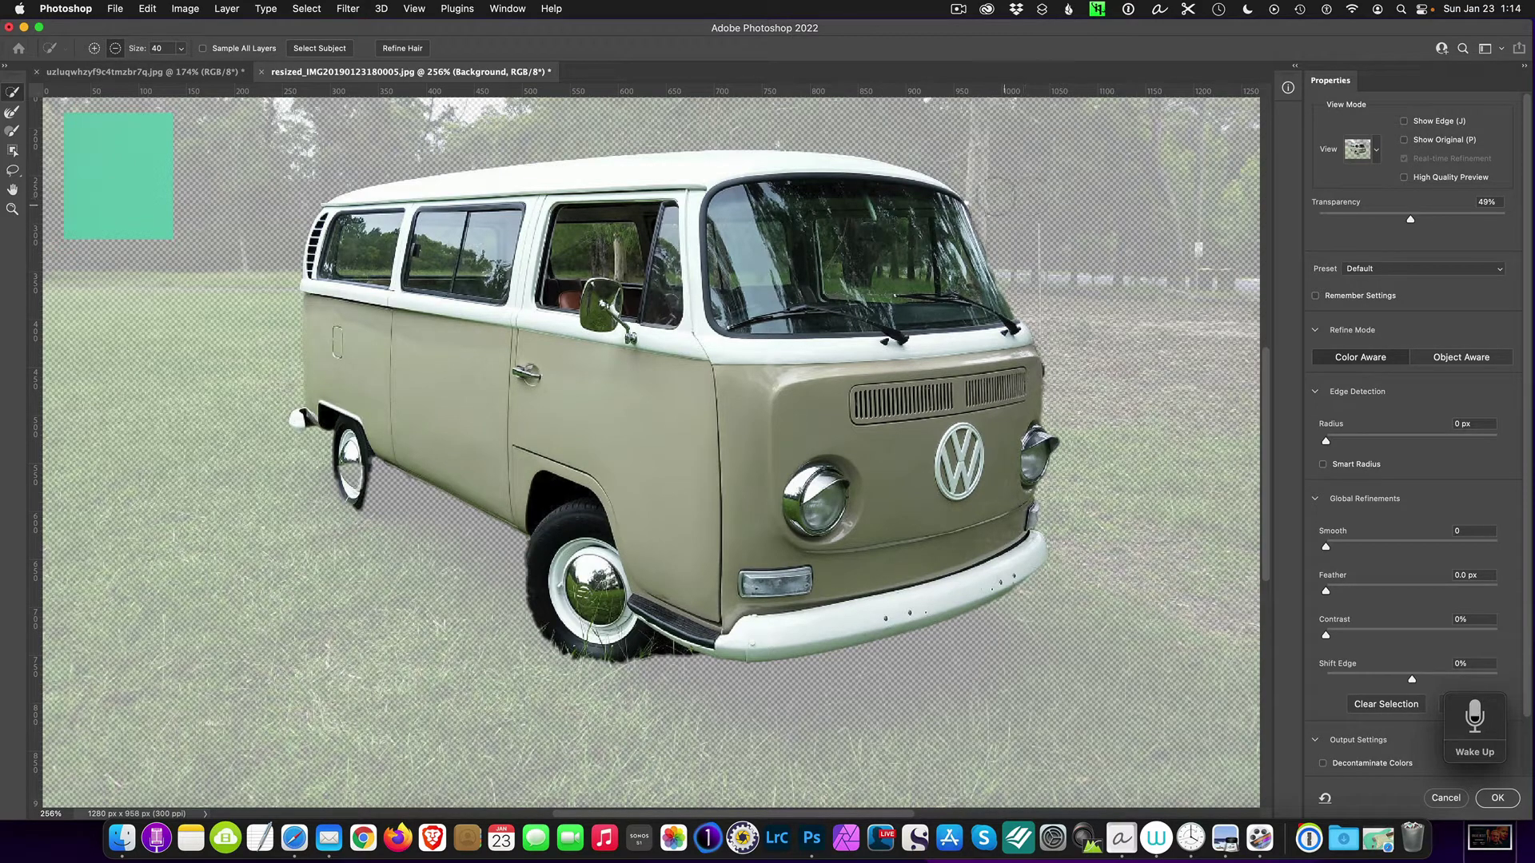
{"action": "key", "text": "alt"}
{"action": "key", "text": "alt"}
{"action": "mouse_move", "coordinate": [559, 652]}
{"action": "left_mouse_down"}
{"action": "mouse_move", "coordinate": [543, 518]}
{"action": "mouse_move", "coordinate": [537, 586]}
{"action": "mouse_move", "coordinate": [595, 650]}
{"action": "mouse_move", "coordinate": [591, 591]}
{"action": "mouse_move", "coordinate": [615, 654]}
{"action": "mouse_move", "coordinate": [671, 650]}
{"action": "mouse_move", "coordinate": [646, 671]}
{"action": "mouse_move", "coordinate": [688, 651]}
{"action": "left_mouse_up"}
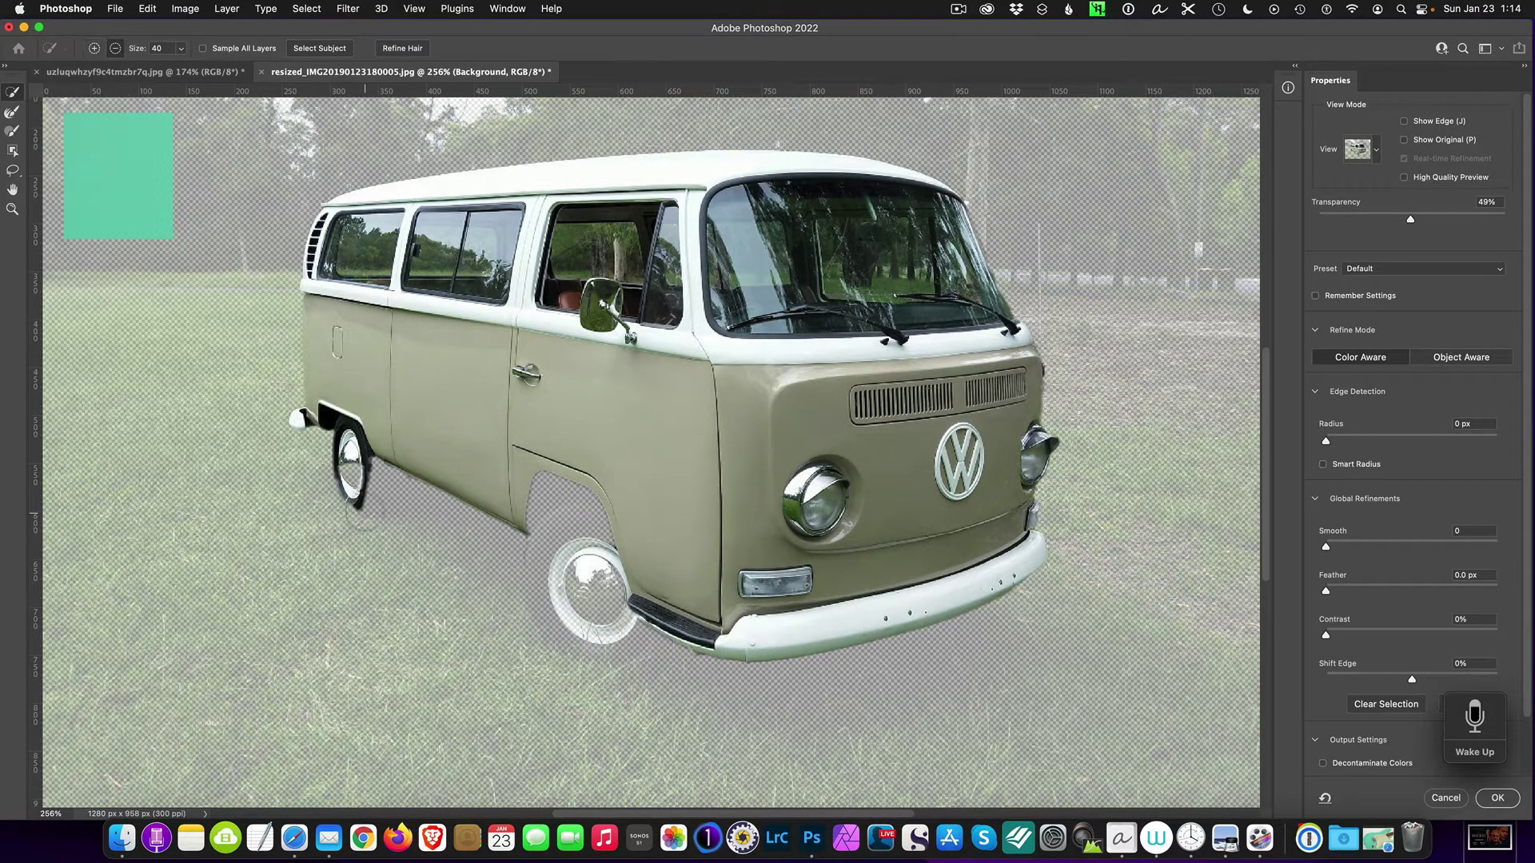
{"action": "left_click_drag", "start_coordinate": [366, 512], "coordinate": [344, 431]}
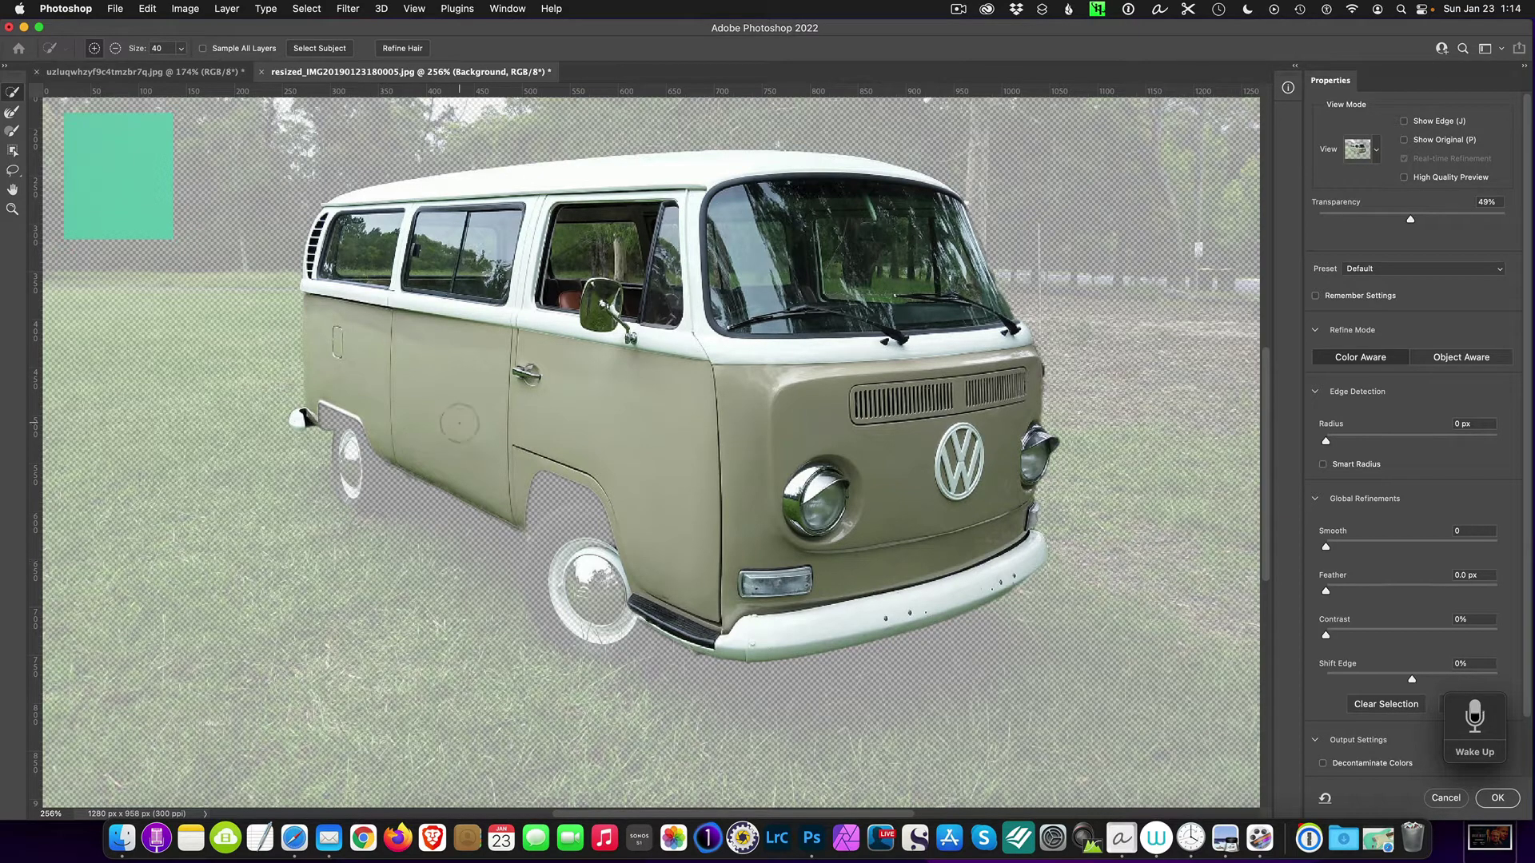
{"action": "left_click", "coordinate": [1499, 798]}
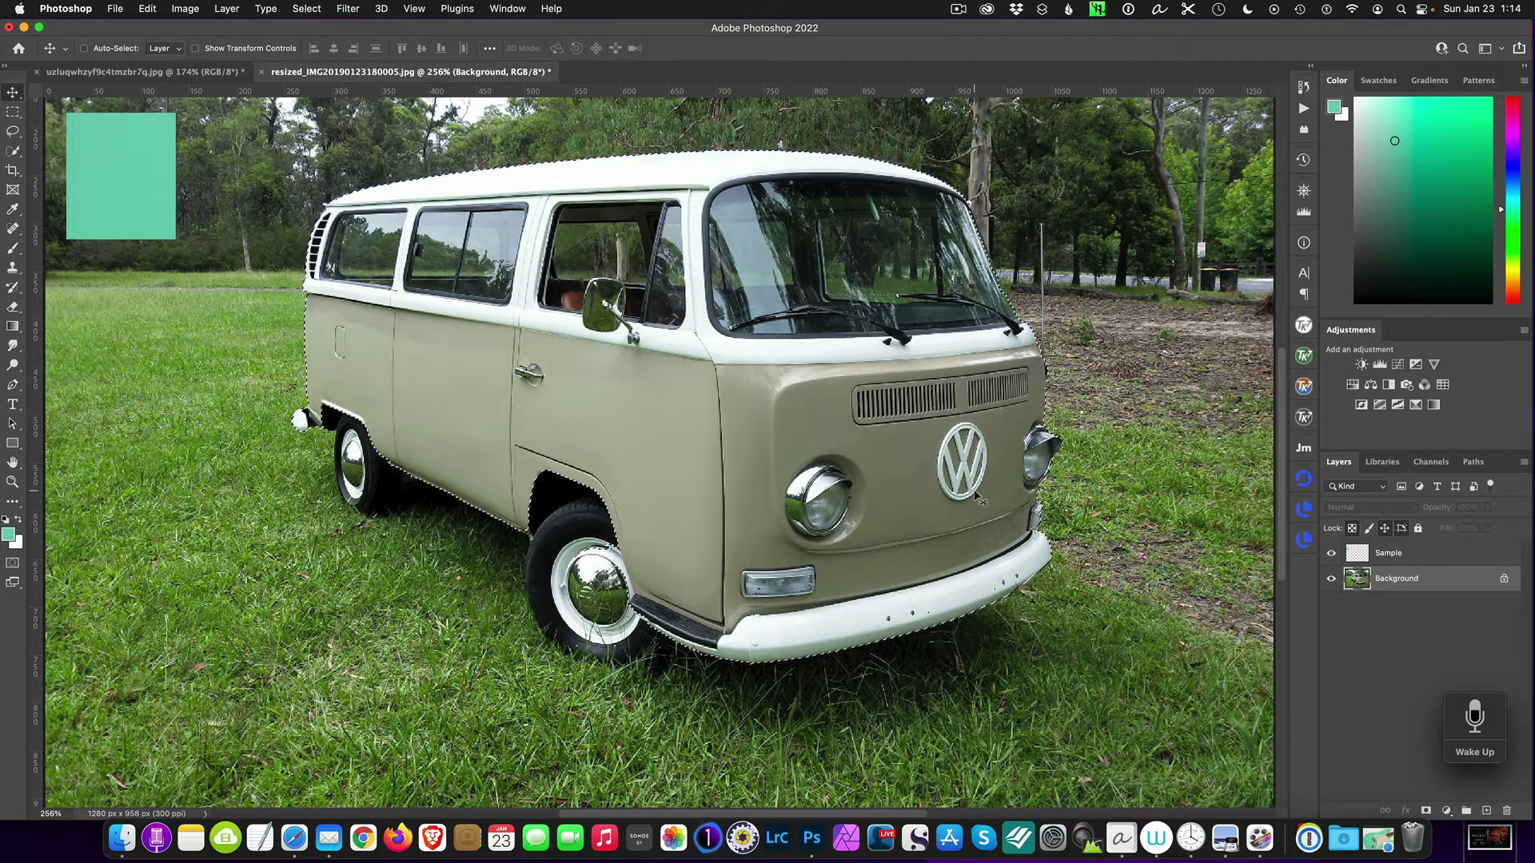
Save the van selection as a new channel and use it to mask a new layer group above the Background
{"action": "left_click", "coordinate": [308, 8]}
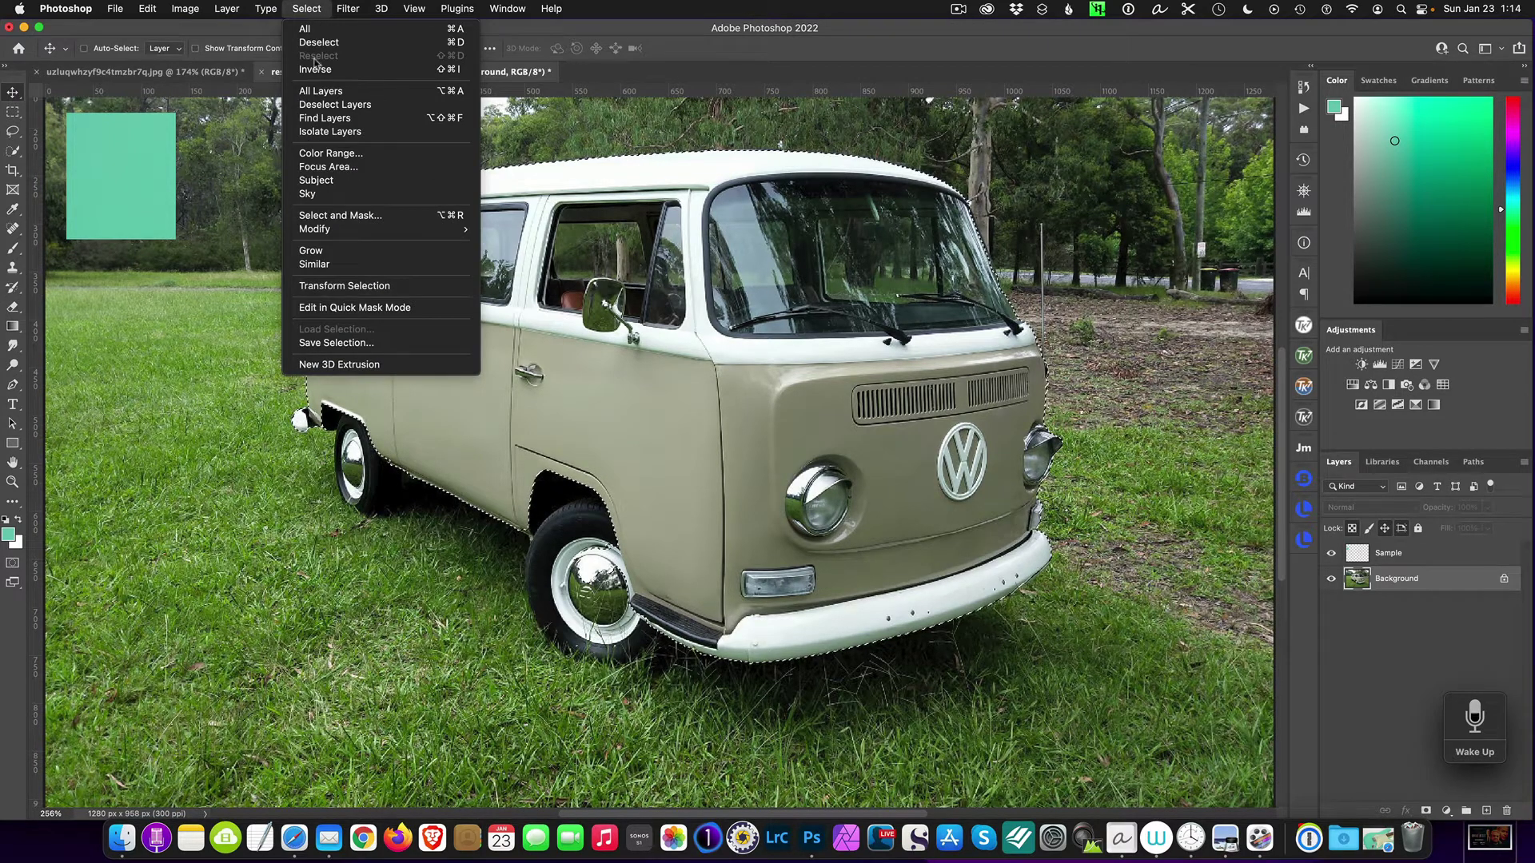
{"action": "left_click", "coordinate": [357, 345]}
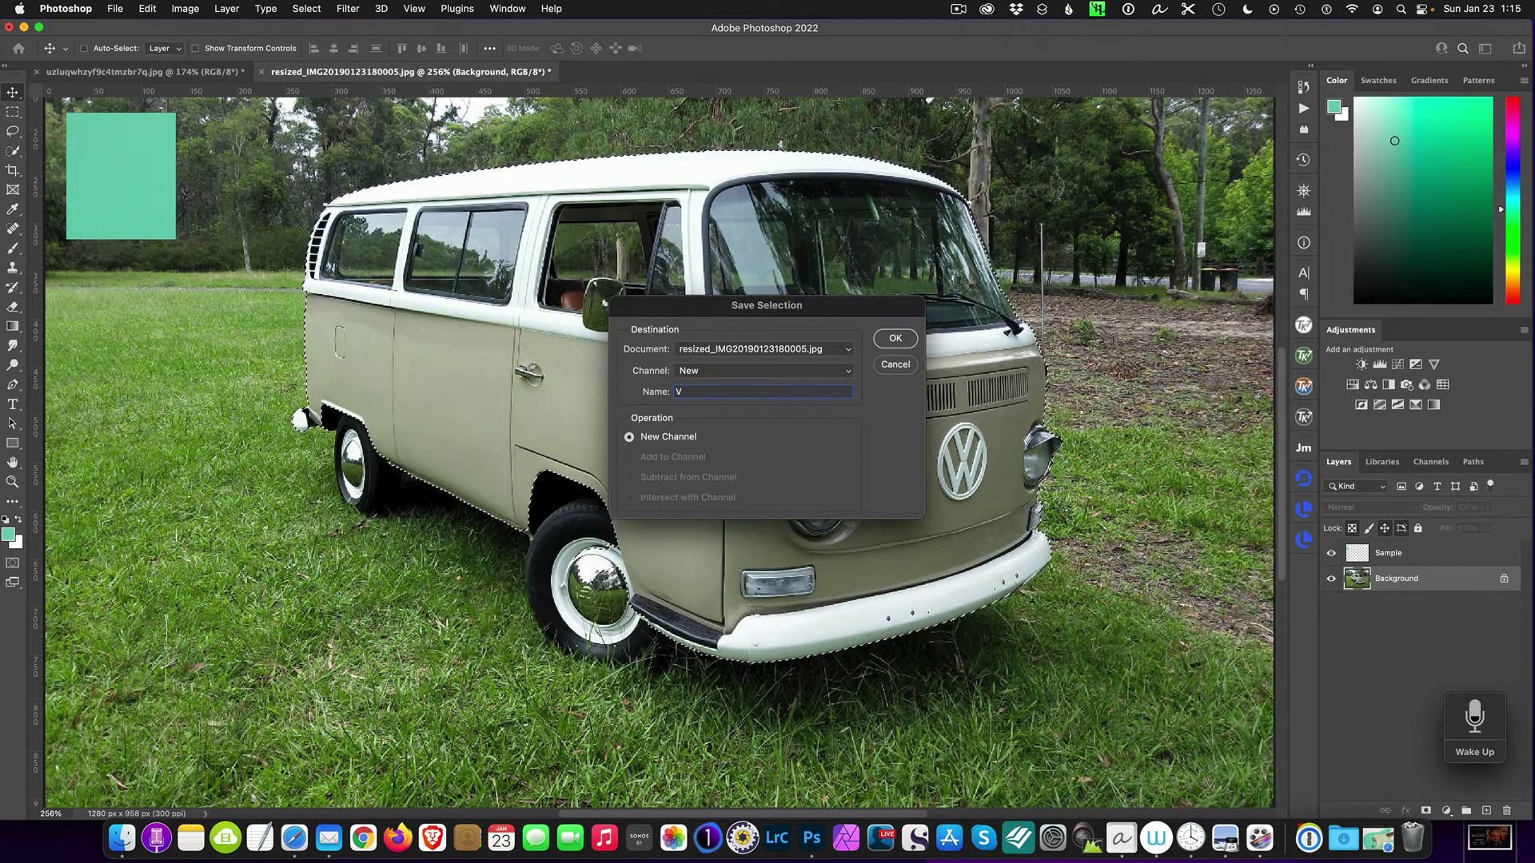
{"action": "left_click", "coordinate": [893, 339]}
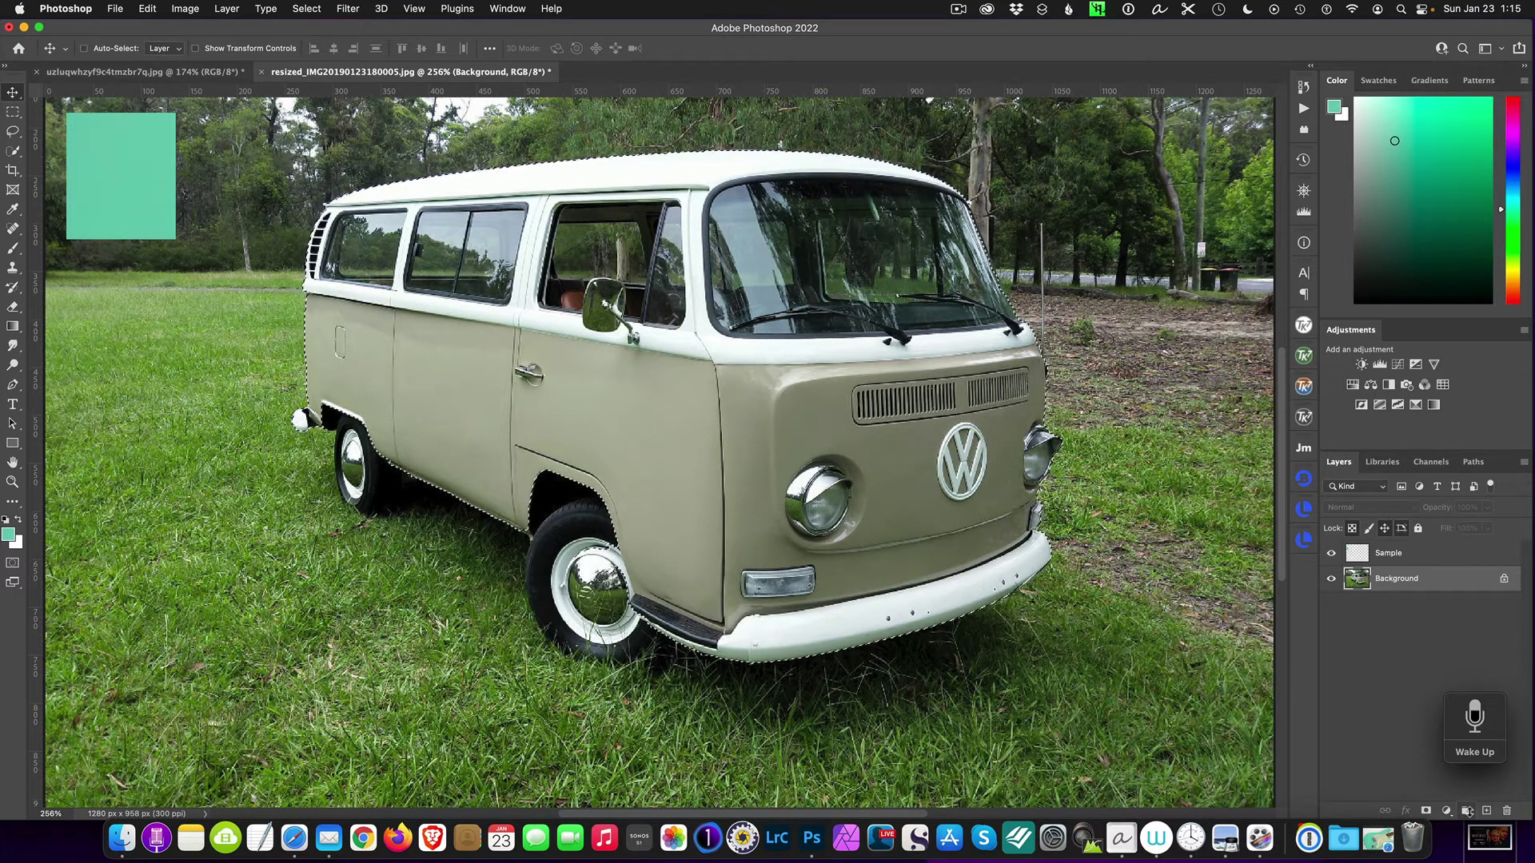
{"action": "left_click", "coordinate": [1467, 810]}
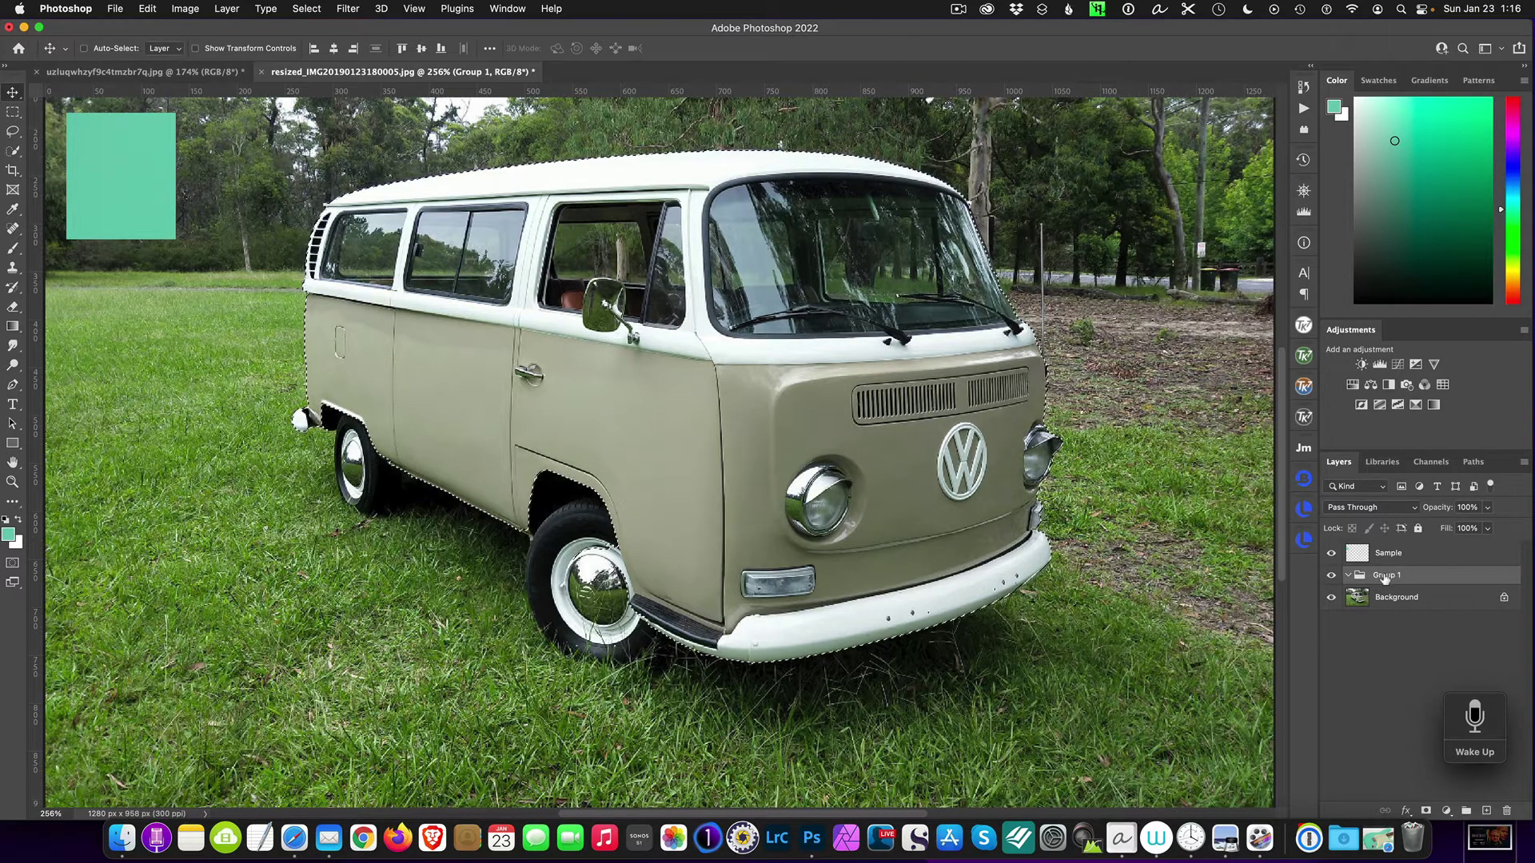
{"action": "left_click", "coordinate": [1427, 811]}
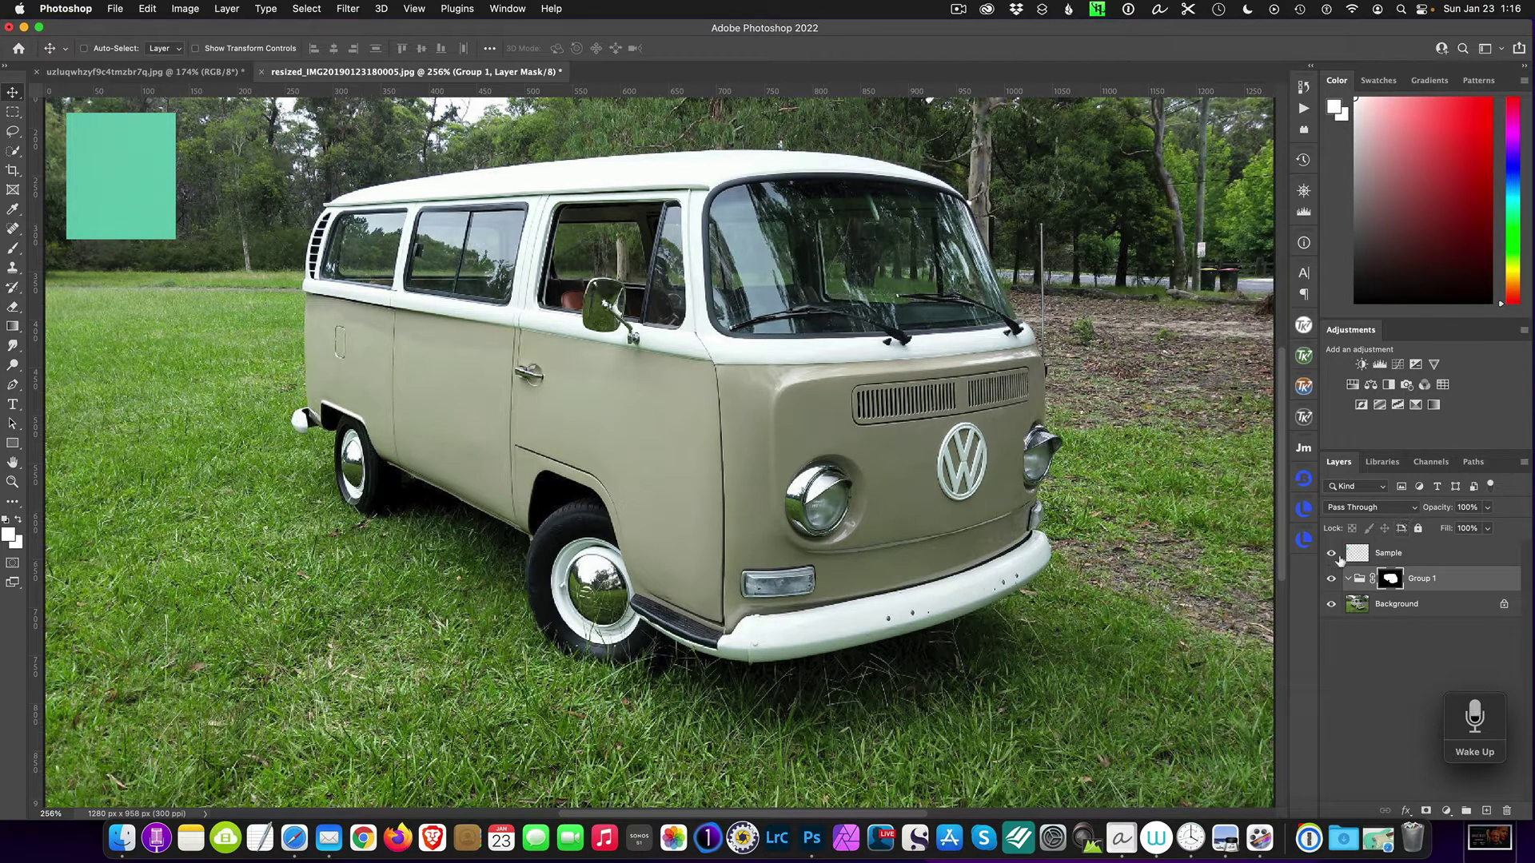
Add a Solid Color fill layer inside the masked group and set its colour to 66cccc
{"action": "left_click", "coordinate": [1448, 812]}
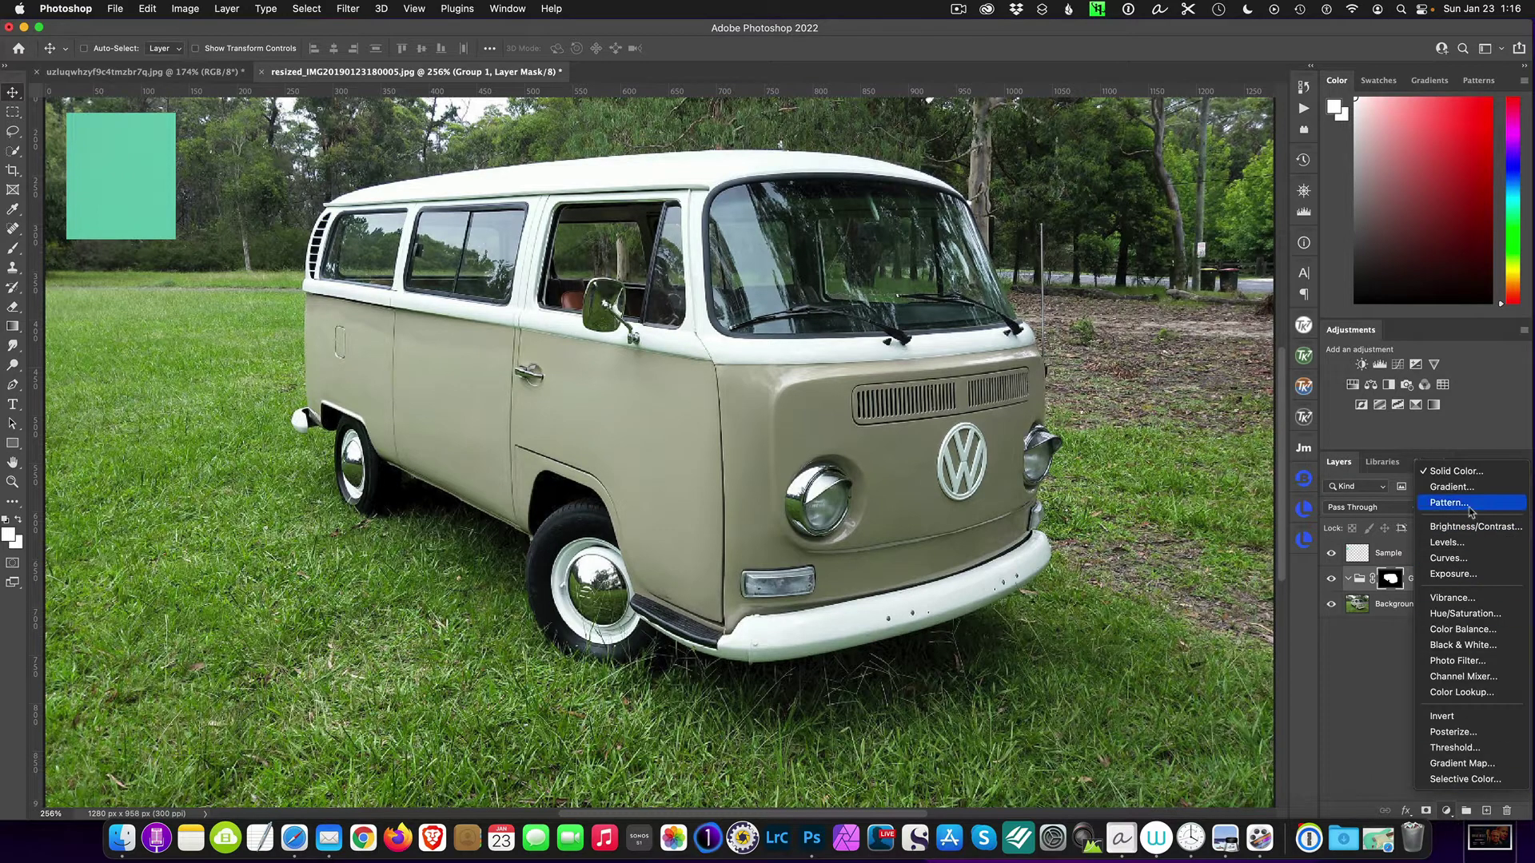
{"action": "left_click", "coordinate": [1469, 473]}
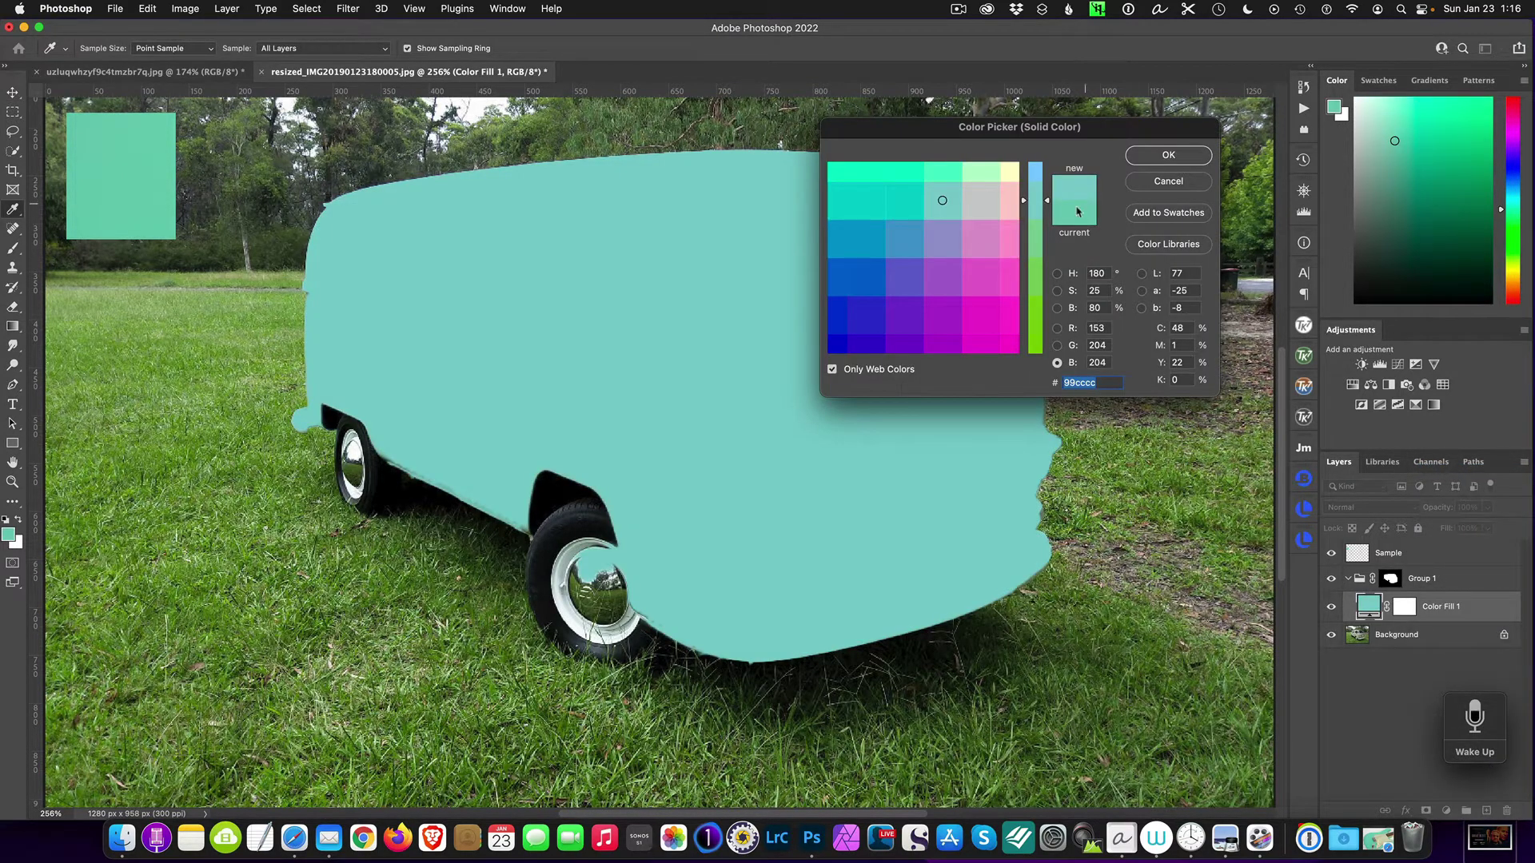
{"action": "left_click", "coordinate": [1015, 166]}
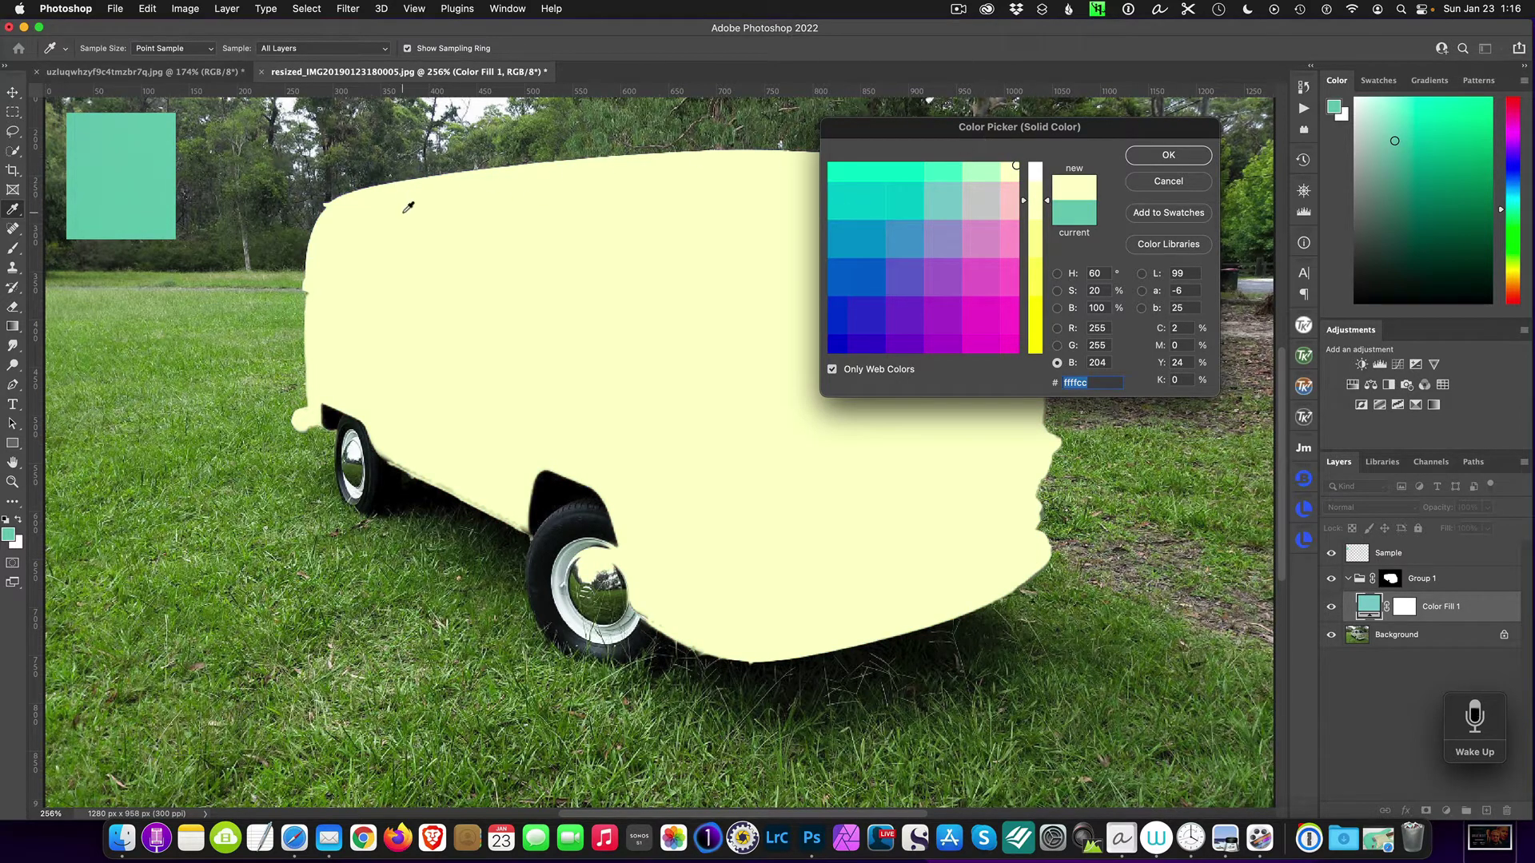
{"action": "left_click", "coordinate": [123, 159]}
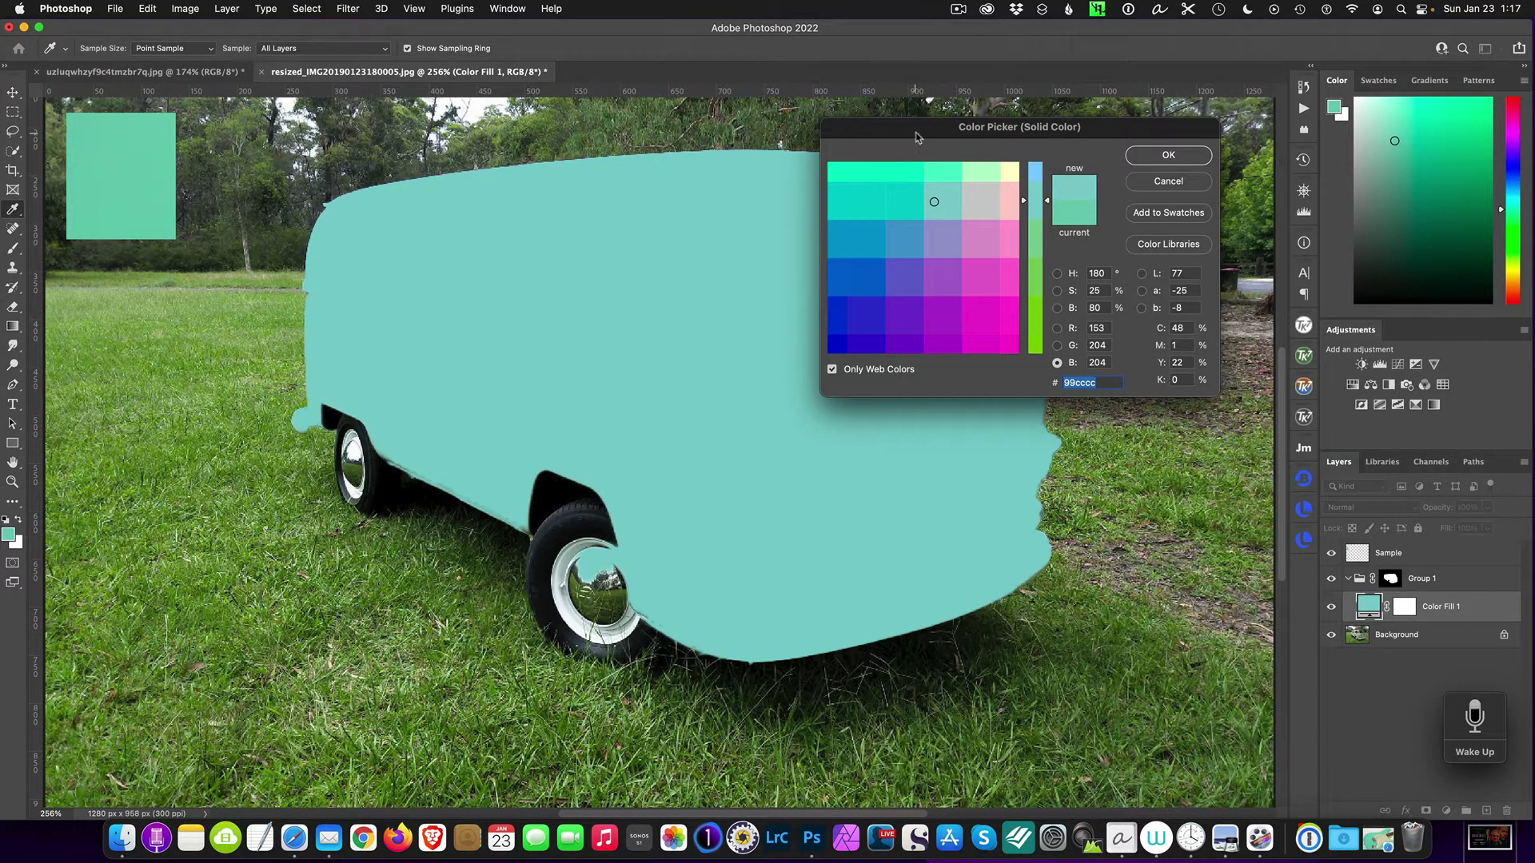
{"action": "left_click_drag", "start_coordinate": [917, 137], "coordinate": [992, 401]}
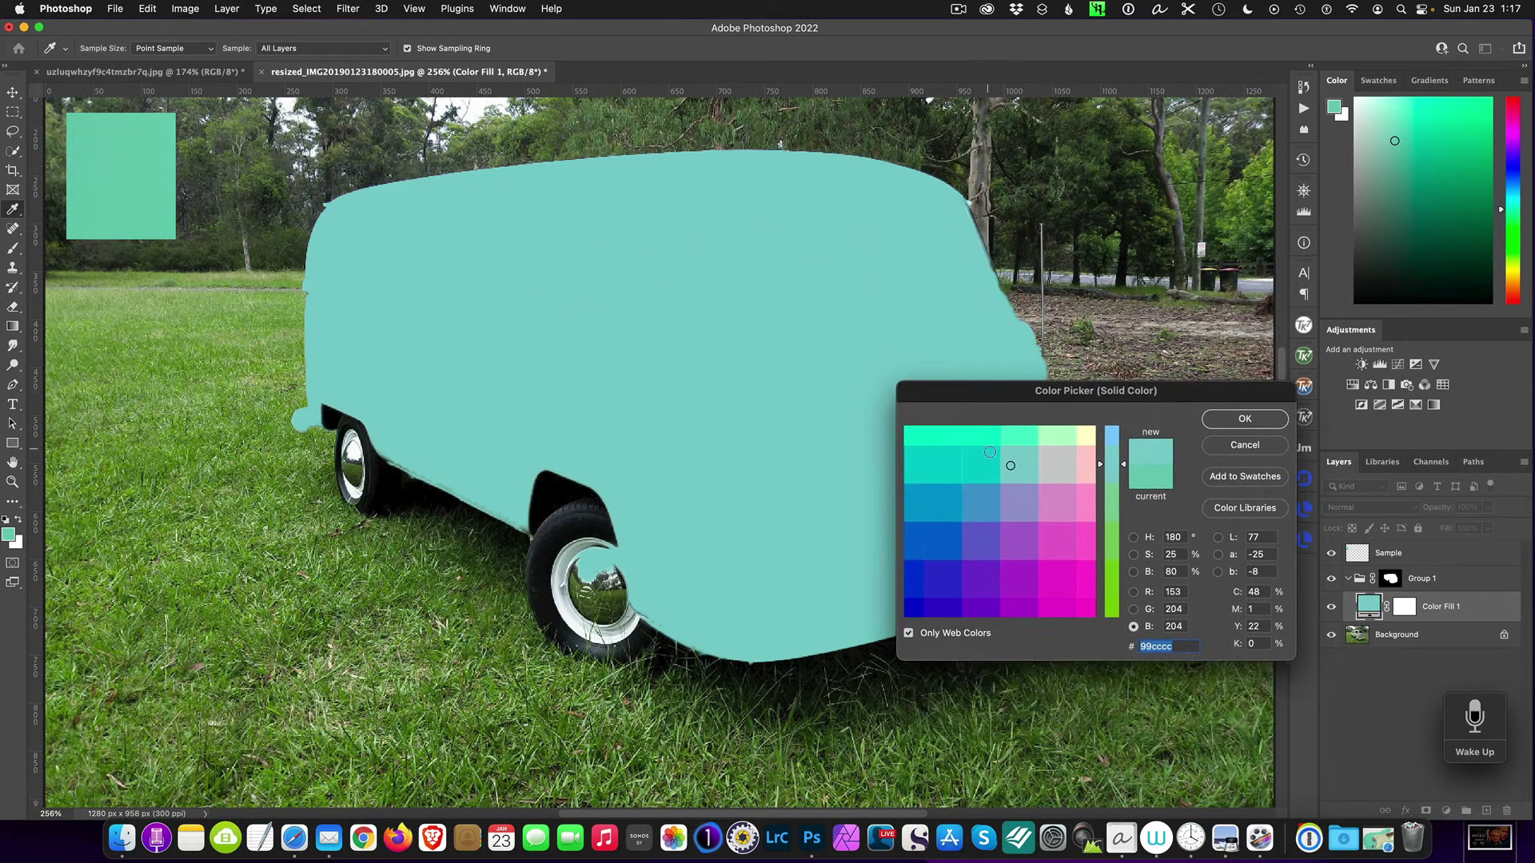
{"action": "left_click", "coordinate": [1008, 466]}
{"action": "left_click", "coordinate": [992, 467]}
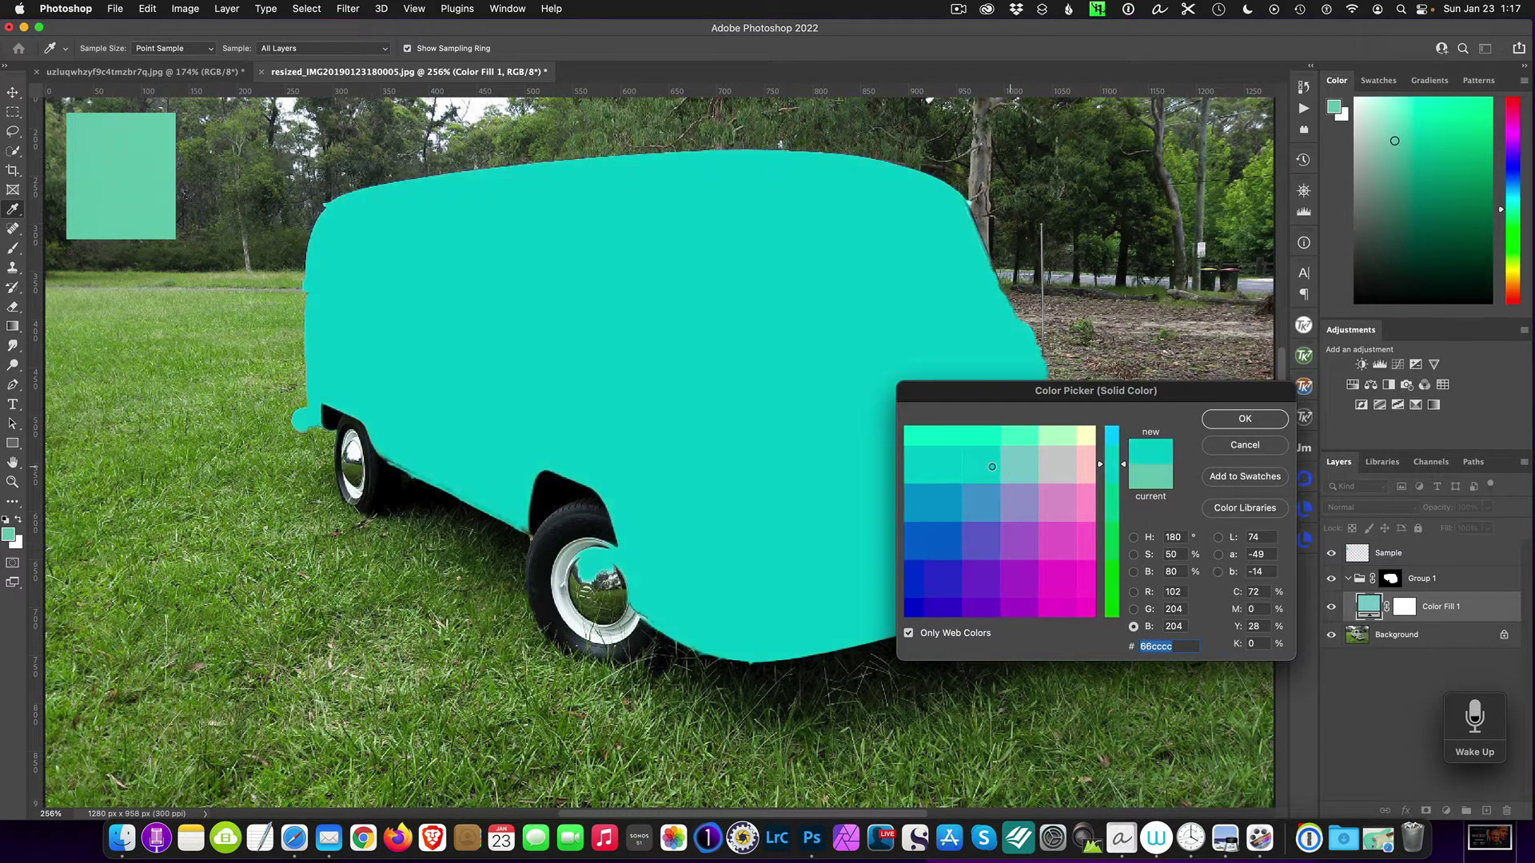
{"action": "mouse_move", "coordinate": [990, 467]}
{"action": "left_mouse_down"}
{"action": "mouse_move", "coordinate": [955, 467]}
{"action": "mouse_move", "coordinate": [983, 468]}
{"action": "left_mouse_up"}
{"action": "left_click", "coordinate": [1245, 420]}
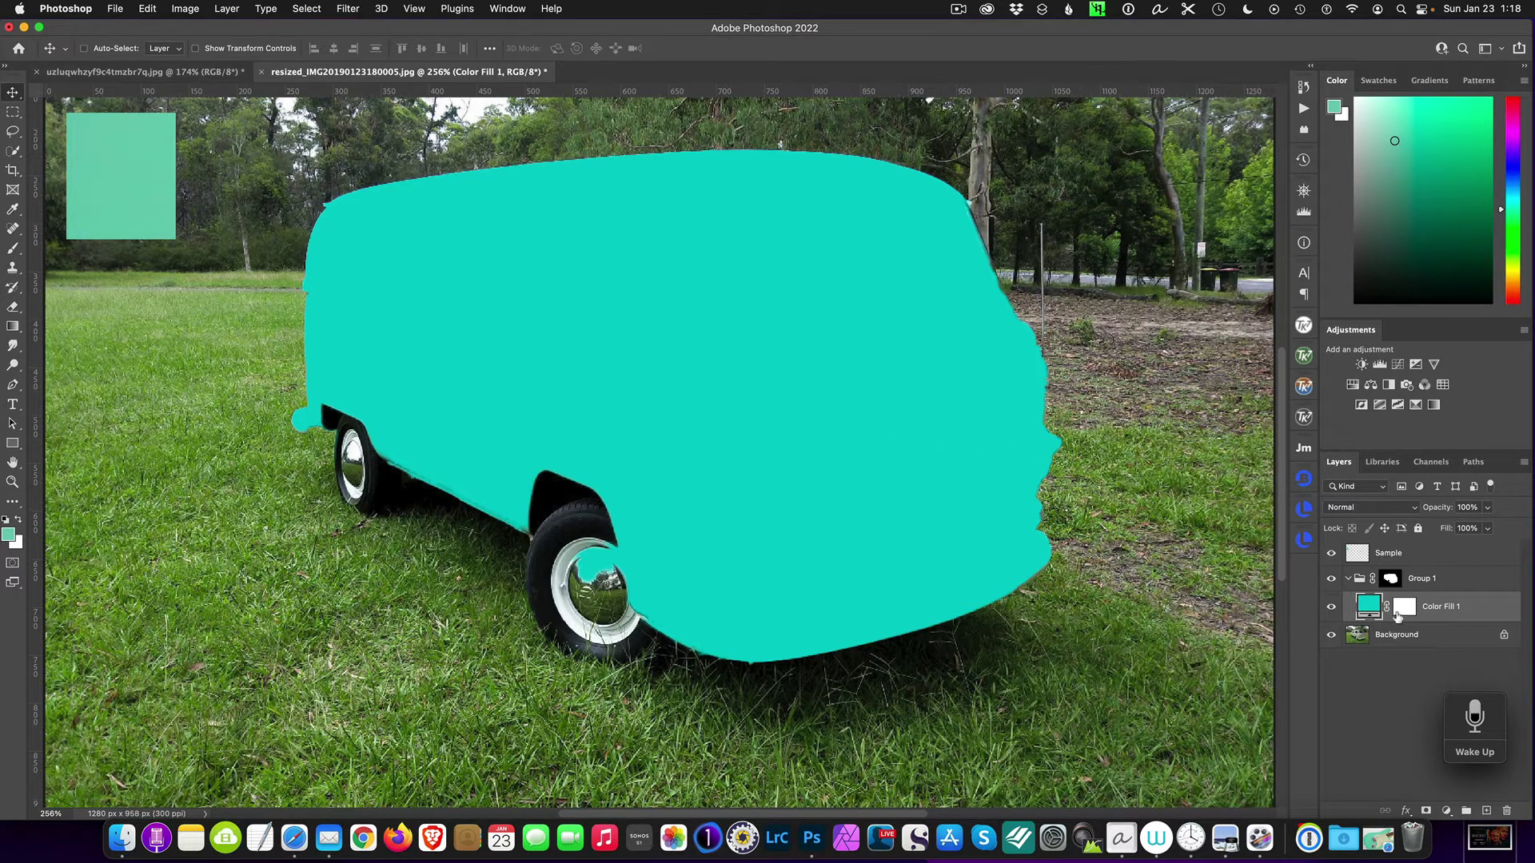
Set the colour fill layer's blend mode to Color and compare the van with and without the fill
{"action": "left_click", "coordinate": [1394, 508]}
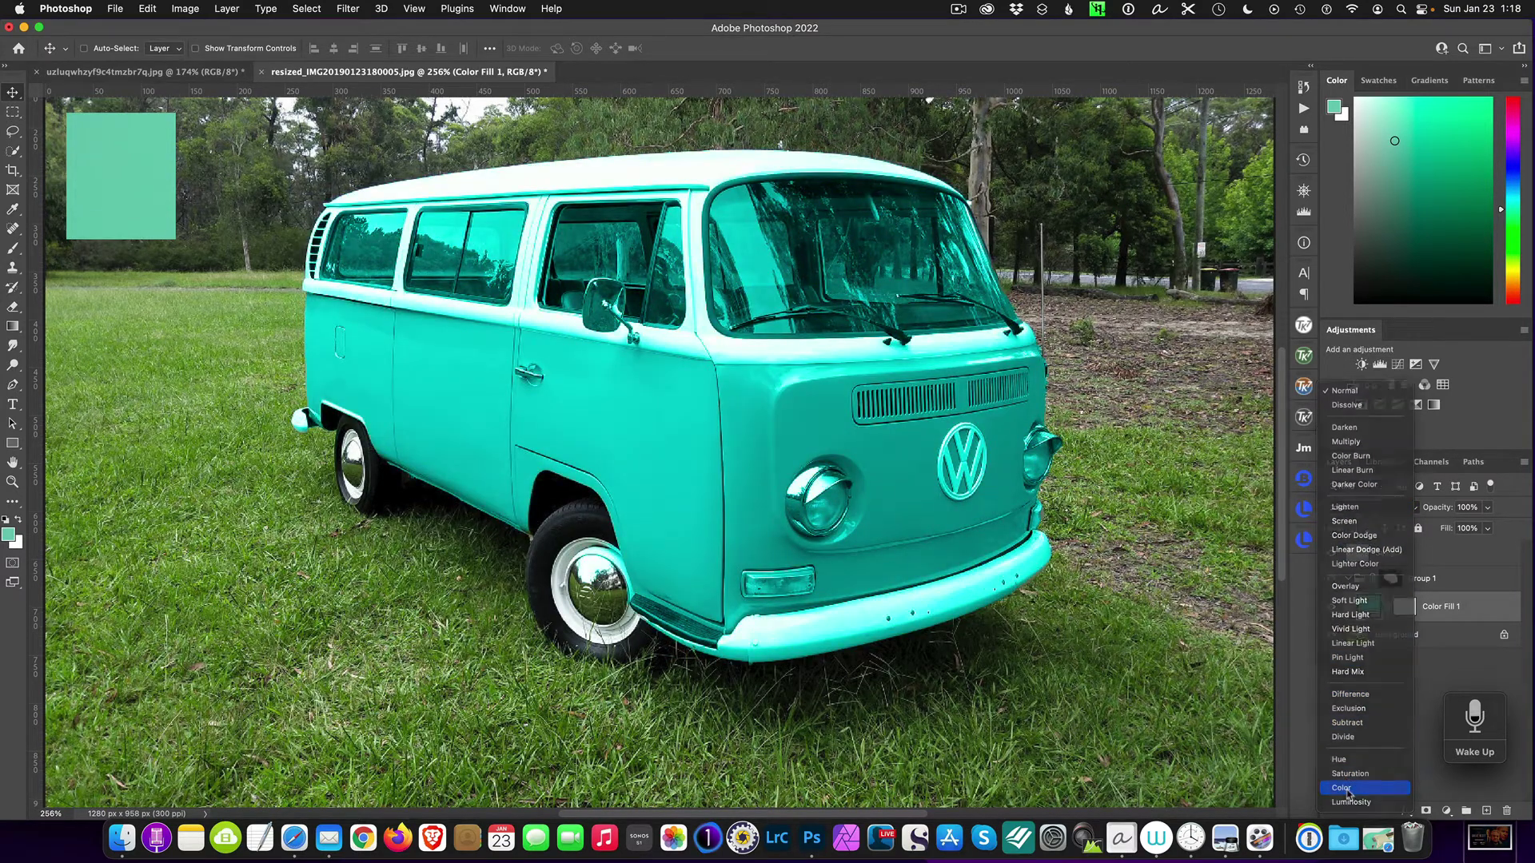
{"action": "left_click", "coordinate": [1348, 789]}
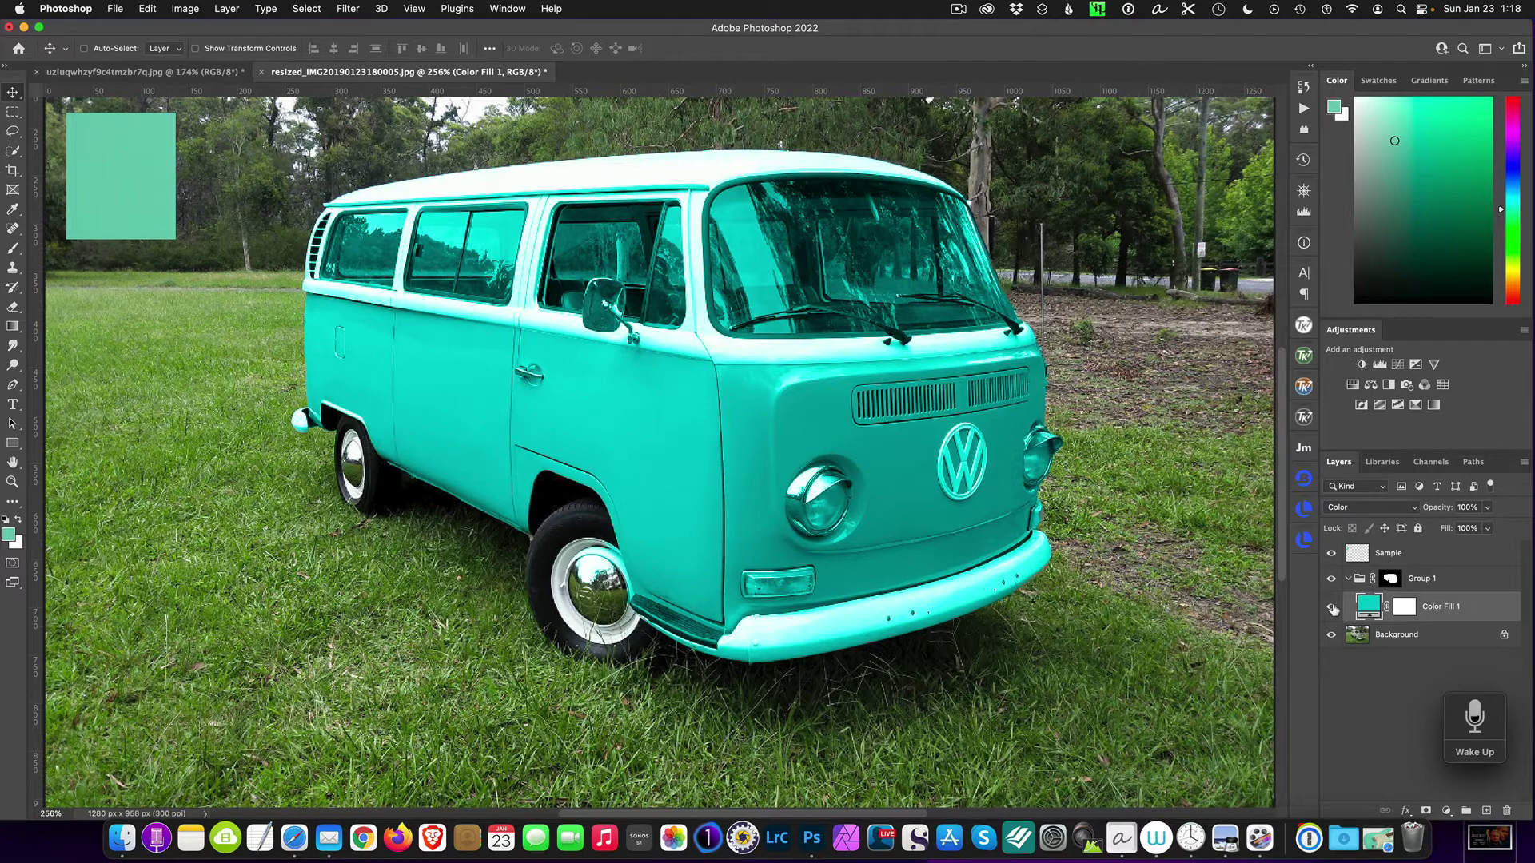
{"action": "left_click", "coordinate": [1334, 578]}
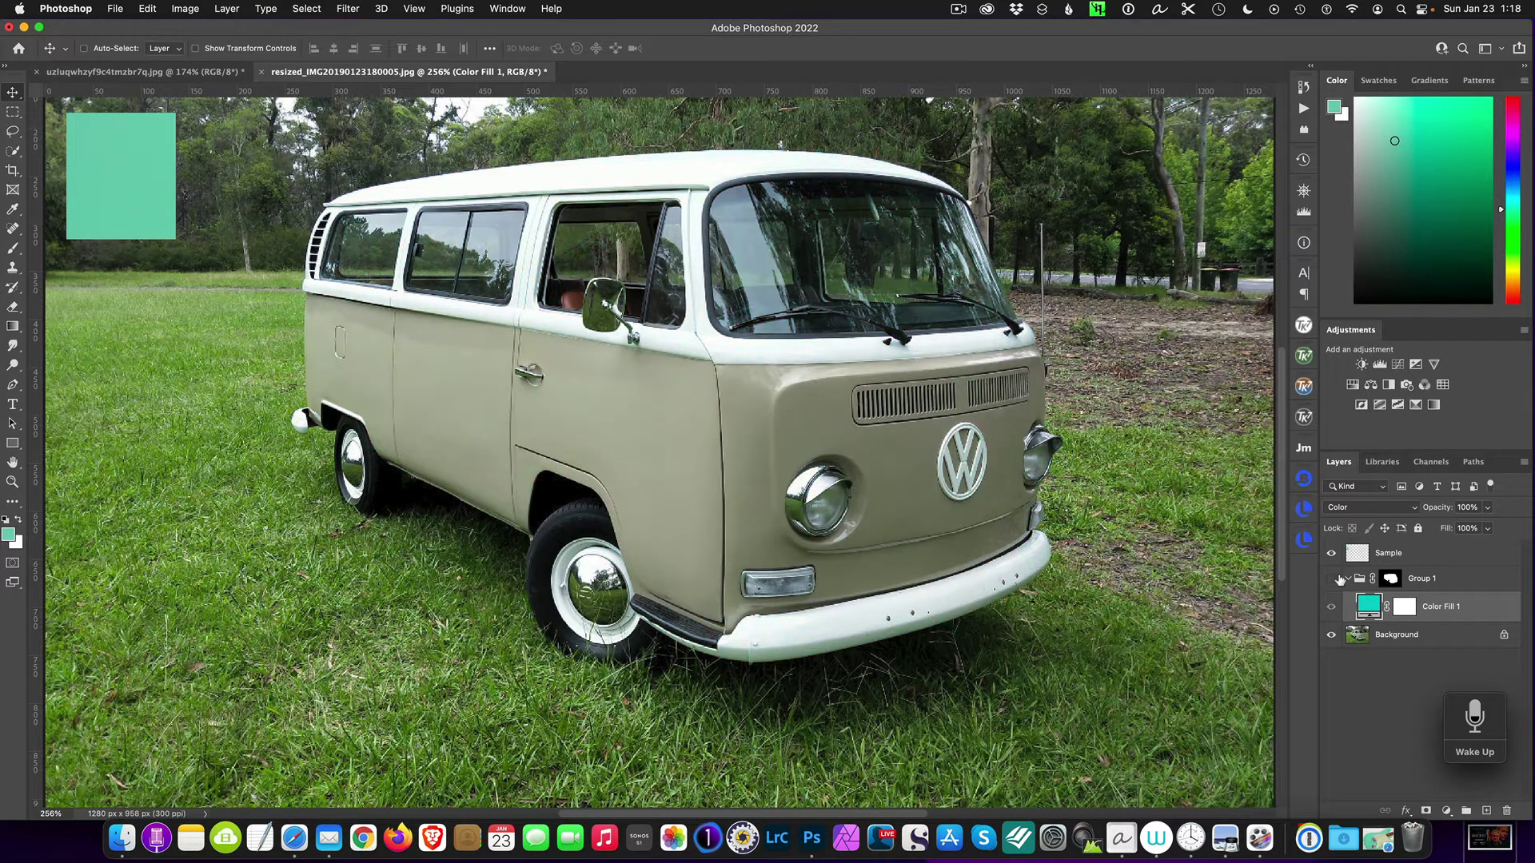
{"action": "left_click", "coordinate": [1340, 579]}
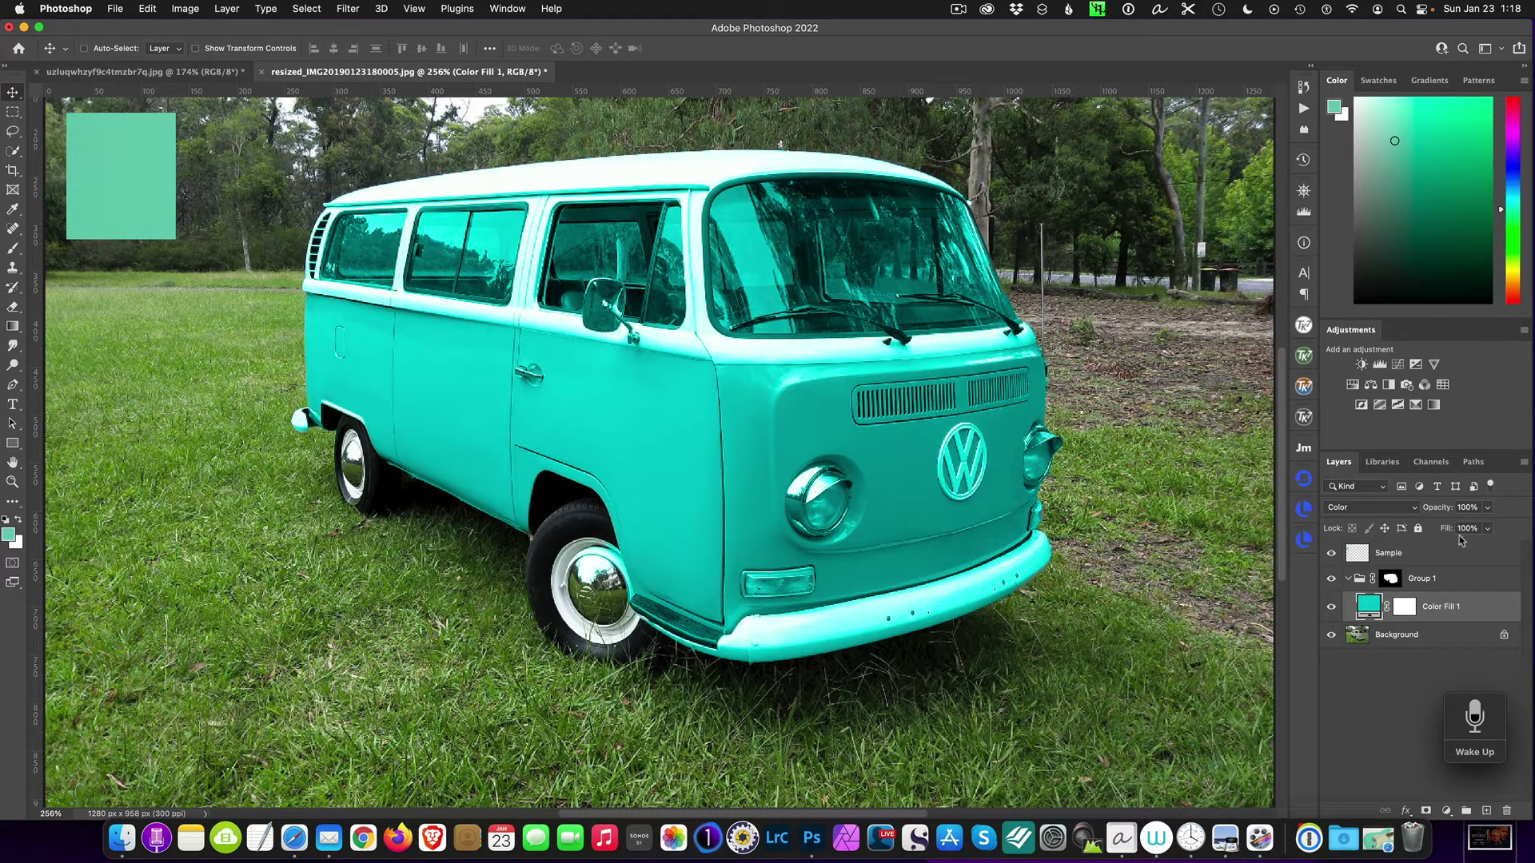
Paint black on the colour fill layer's mask with a size 40 brush over parts of the windscreen and side windows
{"action": "left_click", "coordinate": [1405, 609]}
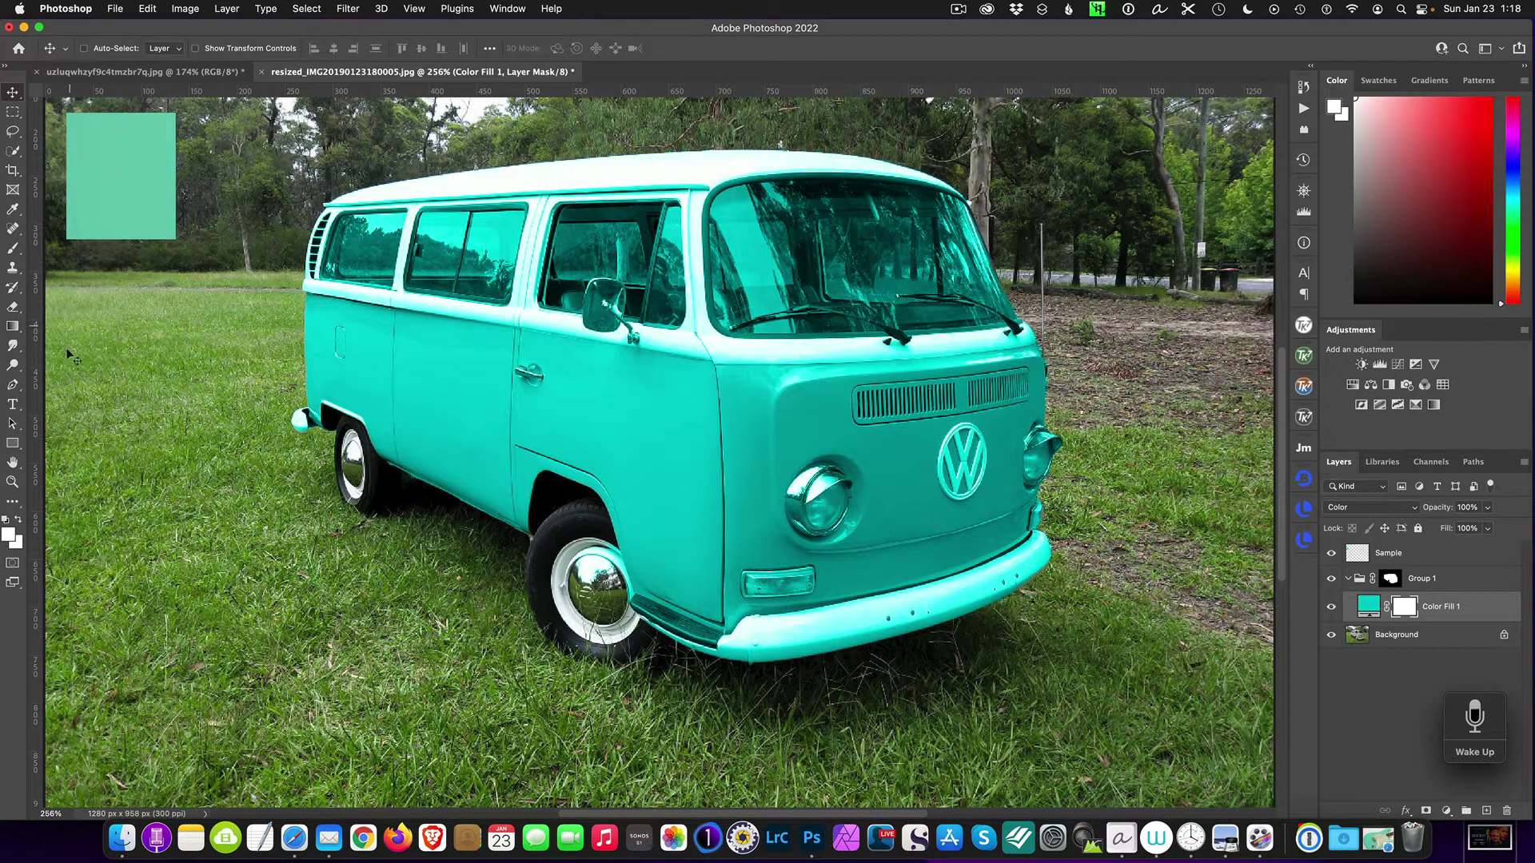
{"action": "left_click", "coordinate": [5, 520]}
{"action": "left_click", "coordinate": [13, 503]}
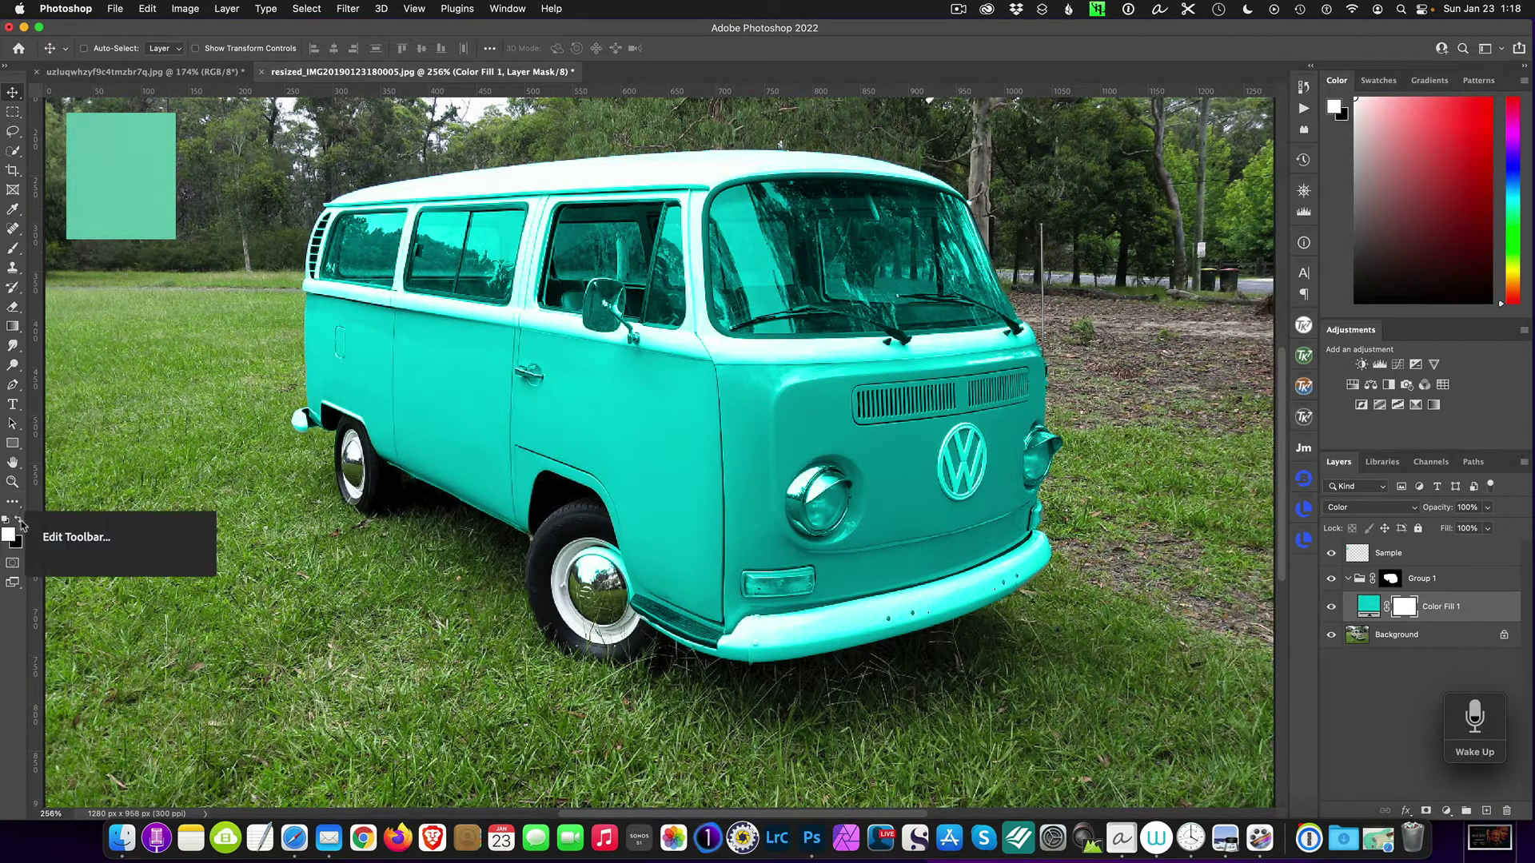
{"action": "left_click", "coordinate": [17, 520]}
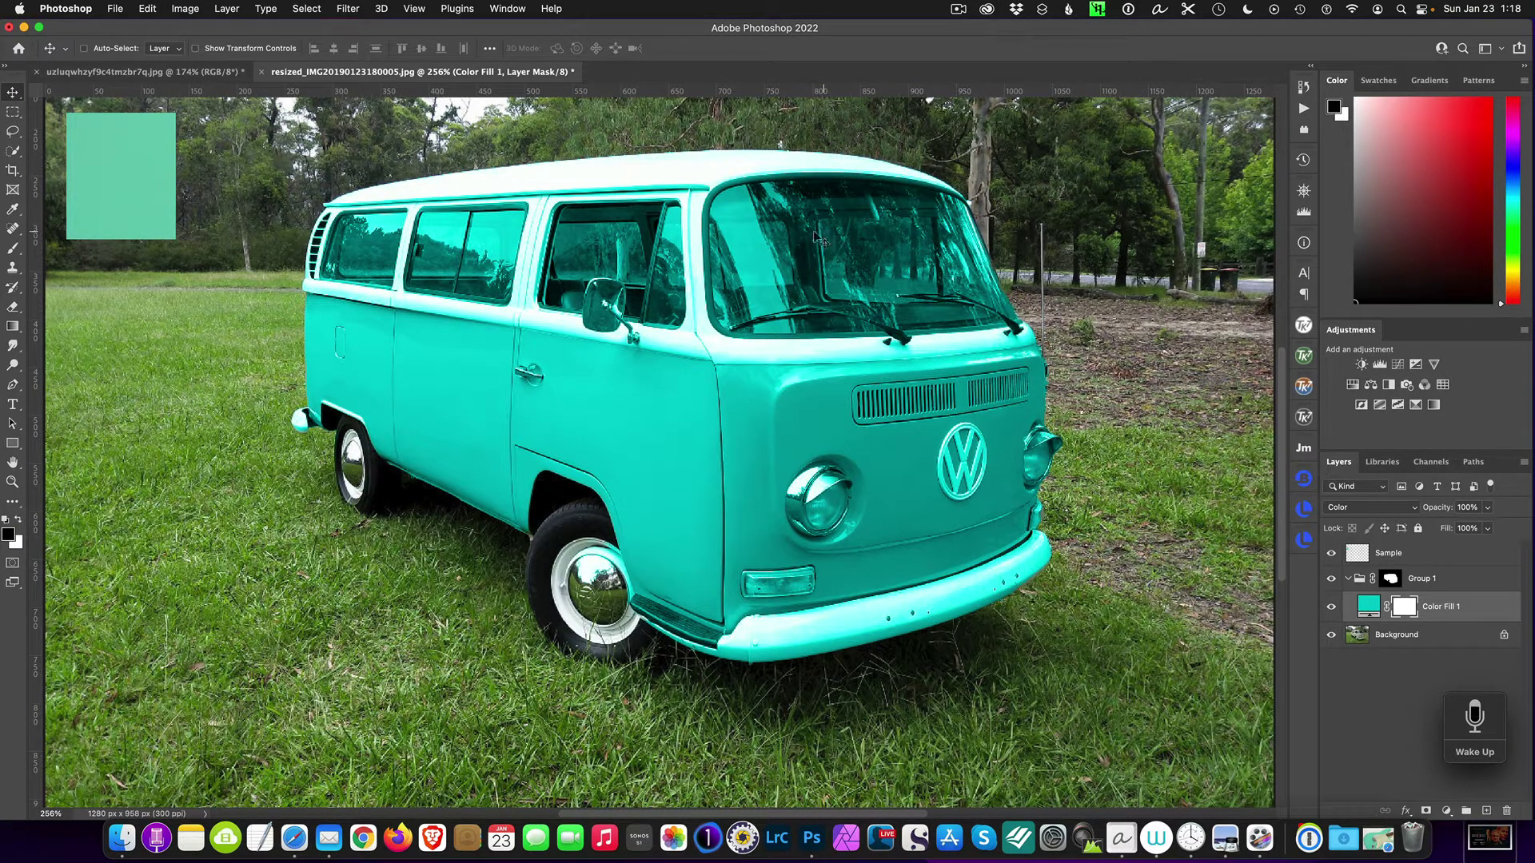
{"action": "left_click", "coordinate": [20, 249]}
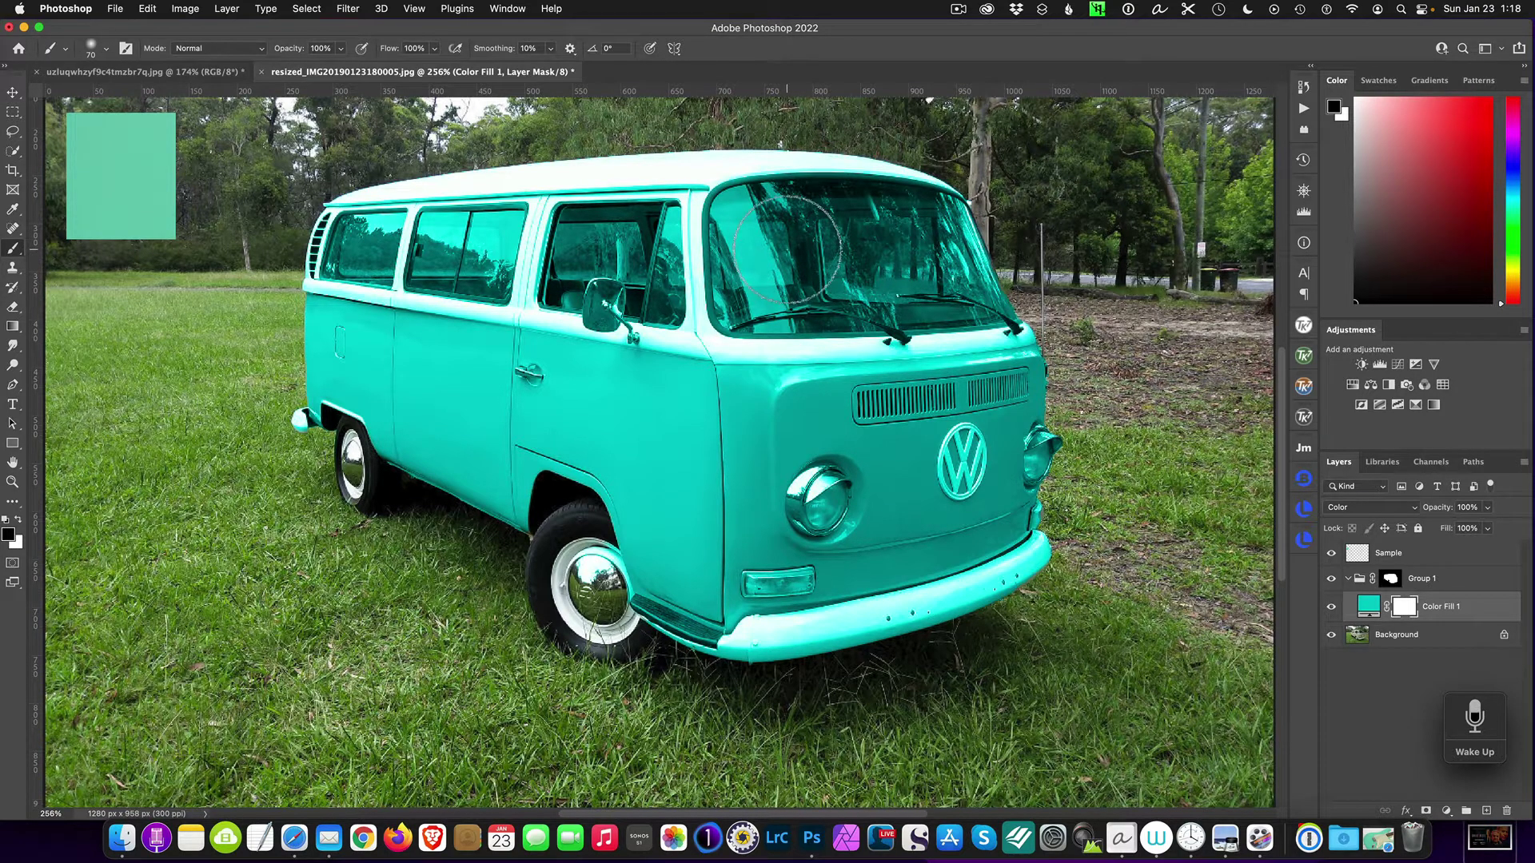
{"action": "key", "text": "bracketleft"}
{"action": "key", "text": "bracketleft"}
{"action": "key", "text": "bracketleft"}
{"action": "left_click_drag", "start_coordinate": [756, 226], "coordinate": [741, 222]}
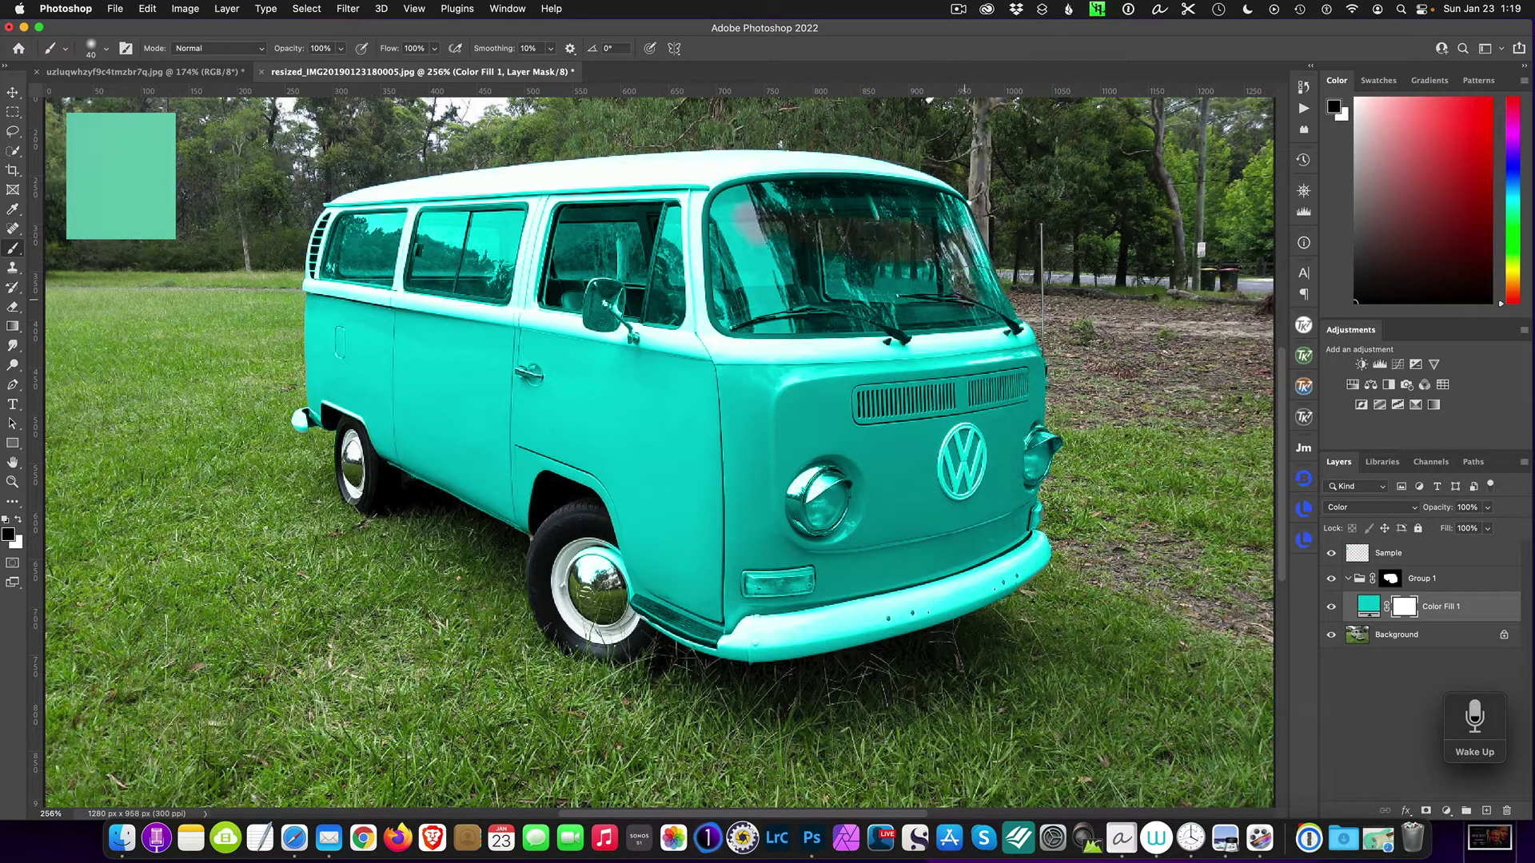
{"action": "mouse_move", "coordinate": [920, 283]}
{"action": "left_mouse_down"}
{"action": "mouse_move", "coordinate": [776, 293]}
{"action": "mouse_move", "coordinate": [728, 212]}
{"action": "mouse_move", "coordinate": [747, 247]}
{"action": "left_mouse_up"}
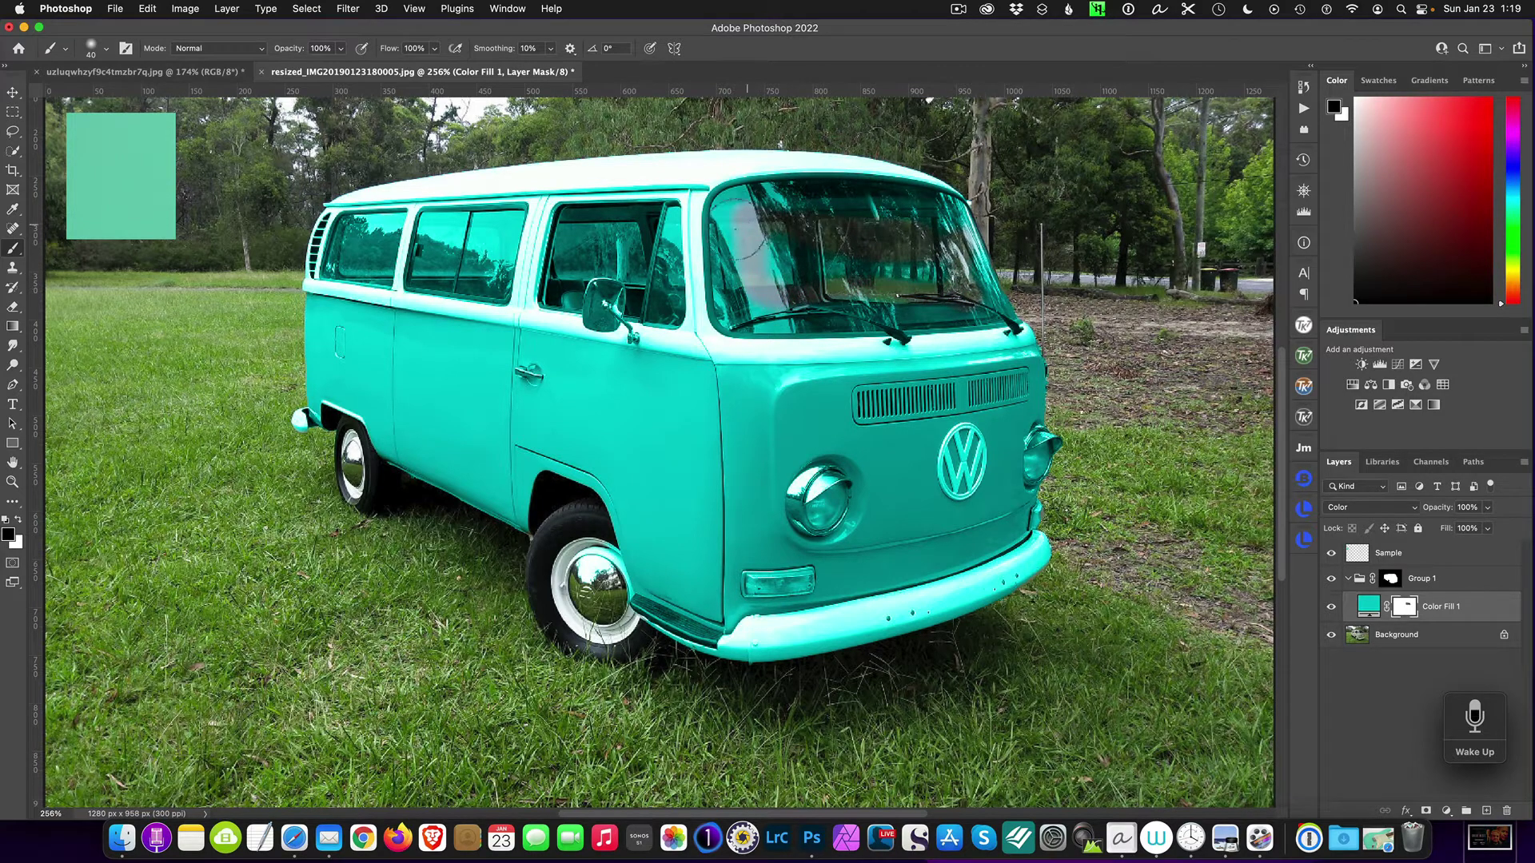
{"action": "mouse_move", "coordinate": [564, 259]}
{"action": "left_mouse_down"}
{"action": "mouse_move", "coordinate": [608, 236]}
{"action": "mouse_move", "coordinate": [607, 283]}
{"action": "mouse_move", "coordinate": [551, 224]}
{"action": "mouse_move", "coordinate": [598, 239]}
{"action": "left_mouse_up"}
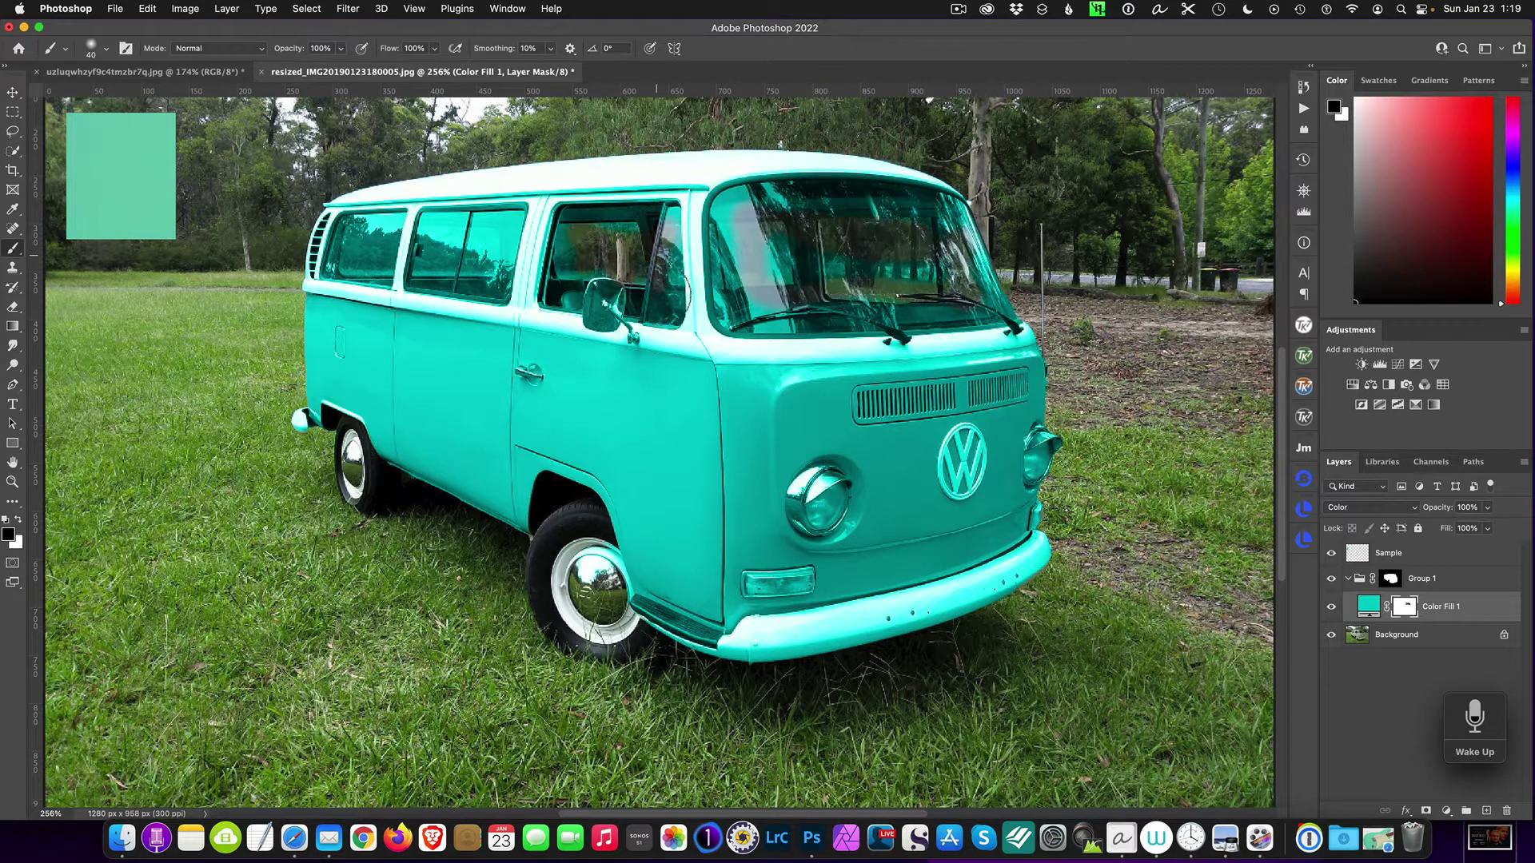
{"action": "left_click_drag", "start_coordinate": [497, 241], "coordinate": [416, 228]}
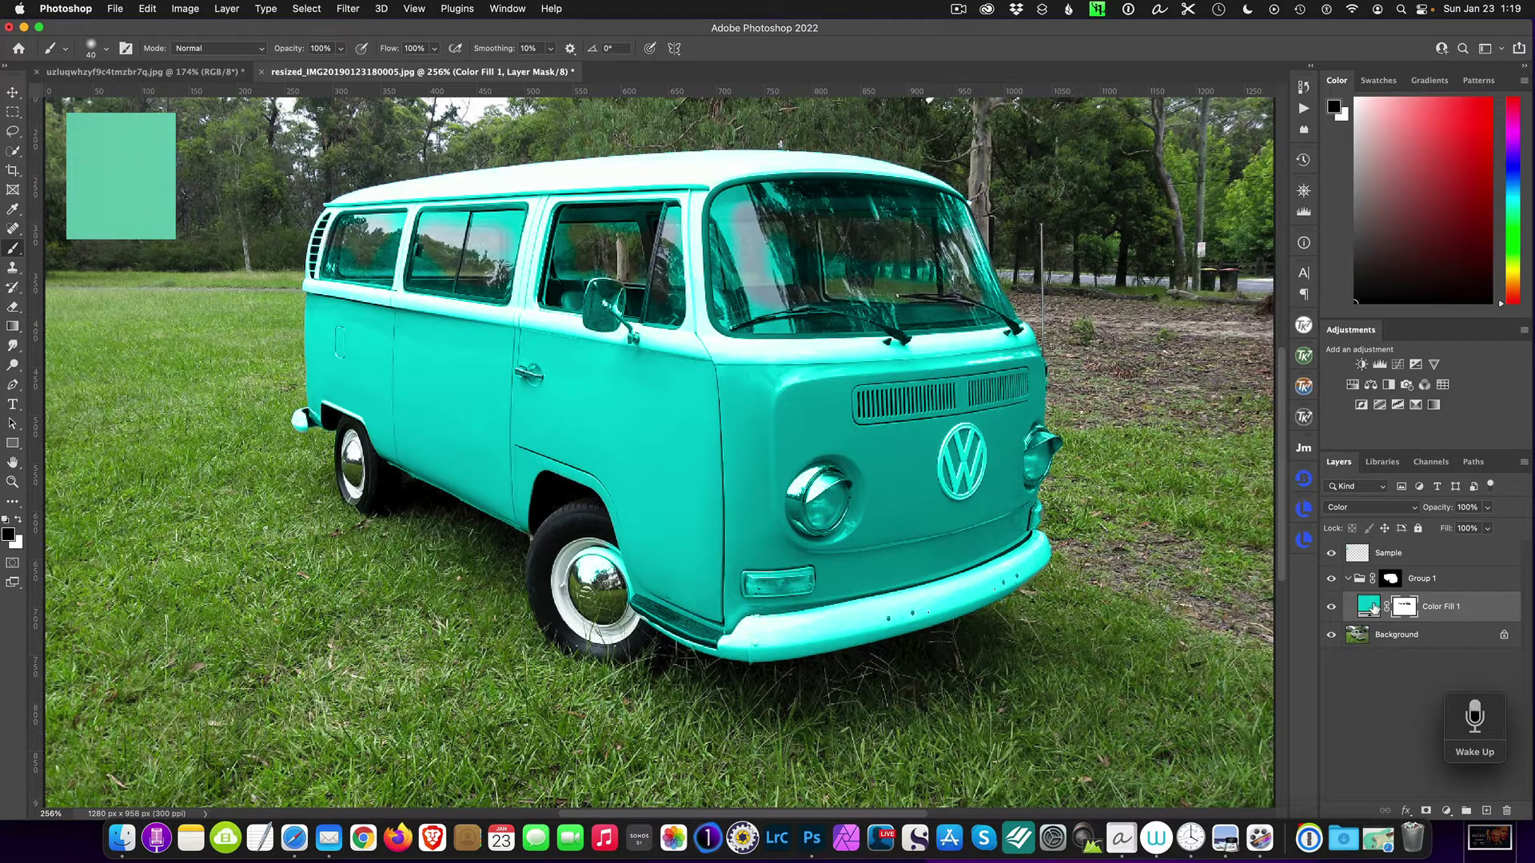
Preview the van with fill colours 0000cc, 3399cc and 339933, and cancel the colour change
{"action": "double_click", "coordinate": [1368, 606]}
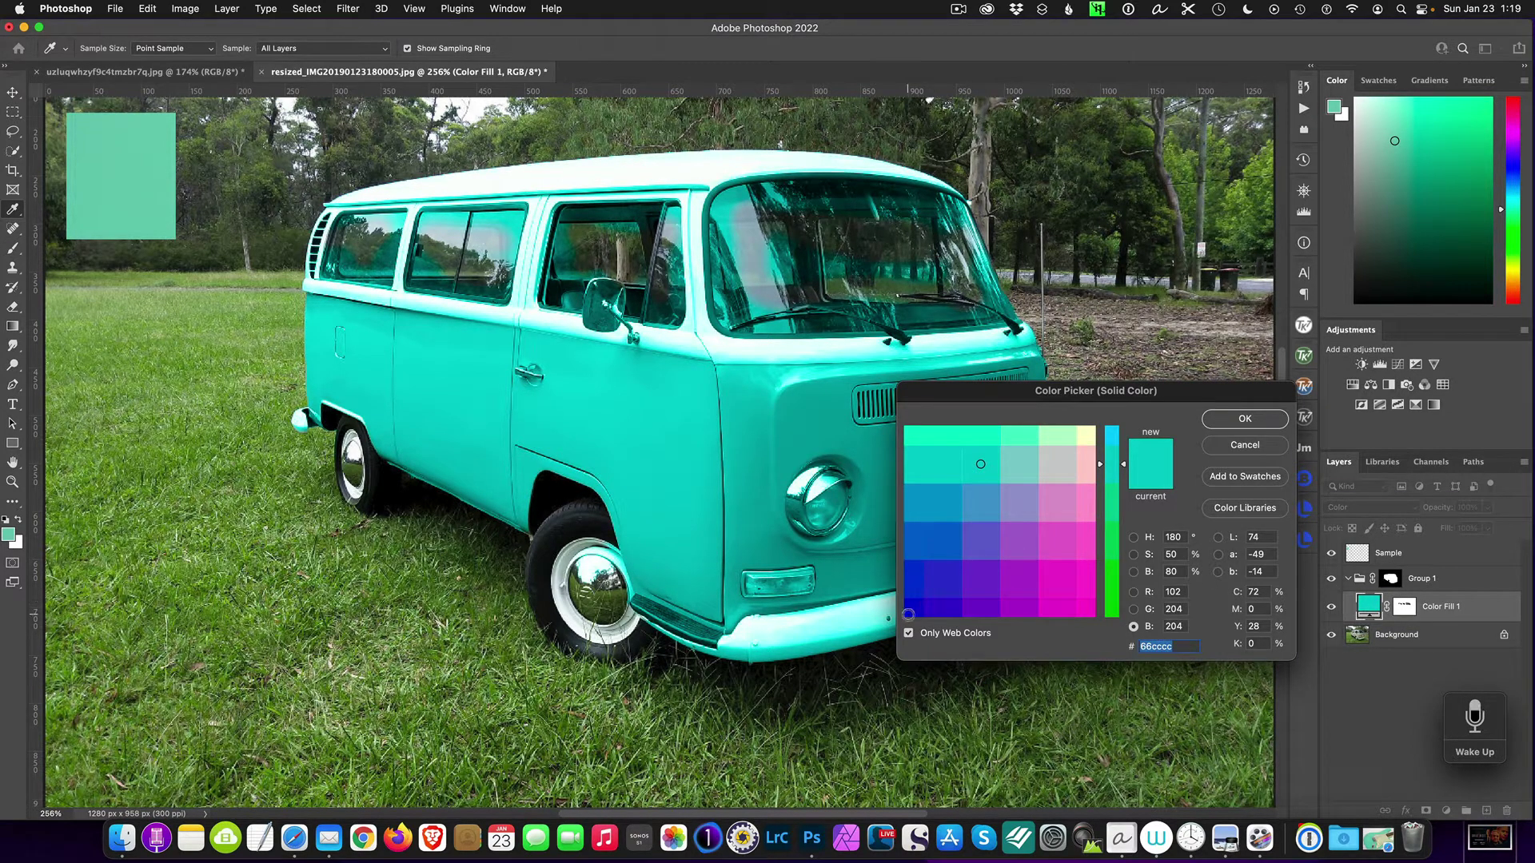
{"action": "left_click", "coordinate": [908, 615]}
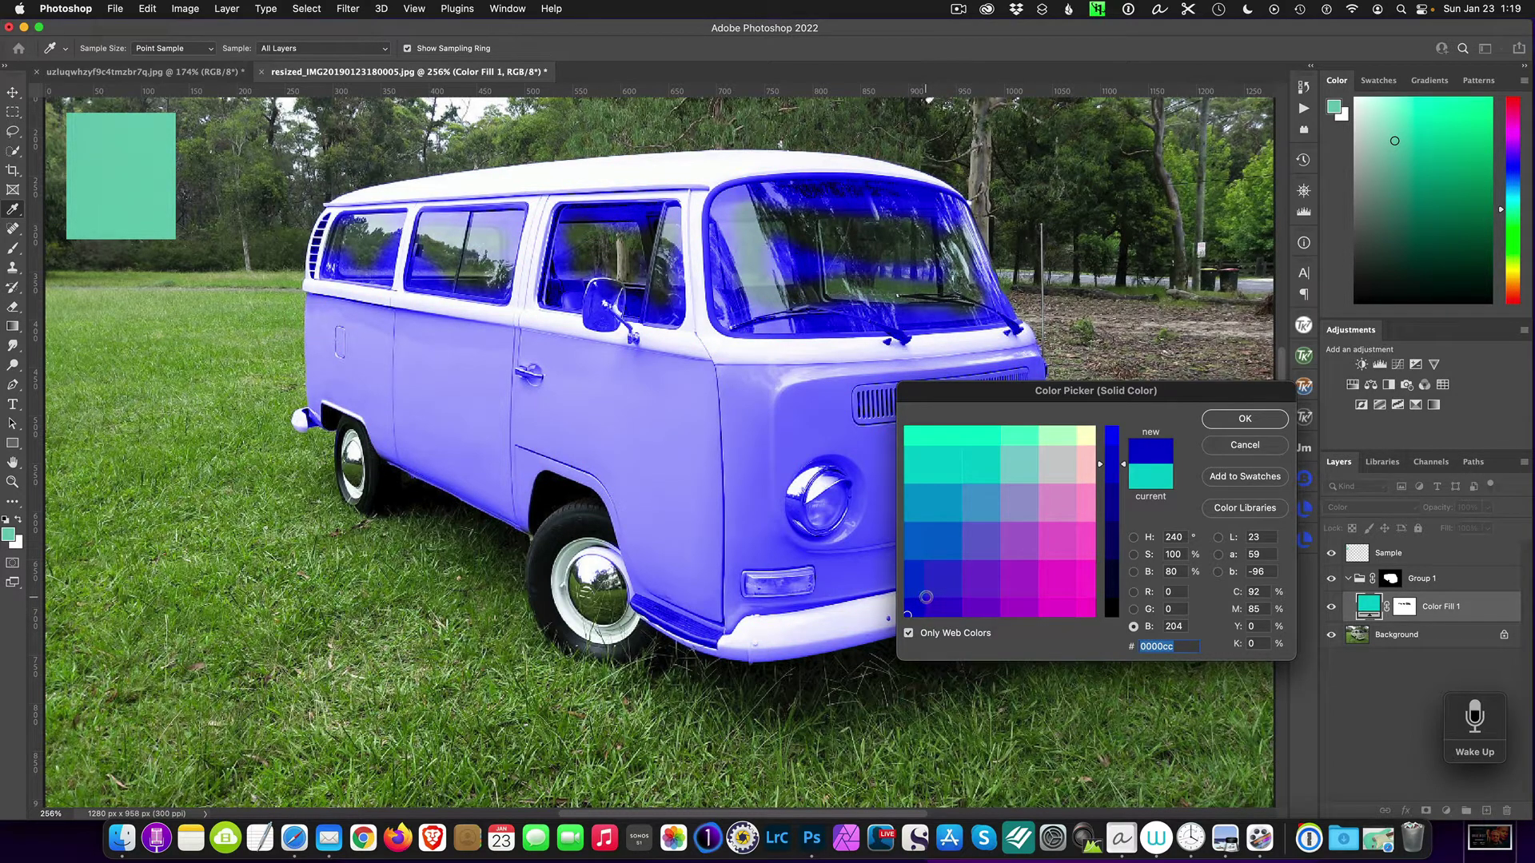
{"action": "left_click", "coordinate": [951, 512]}
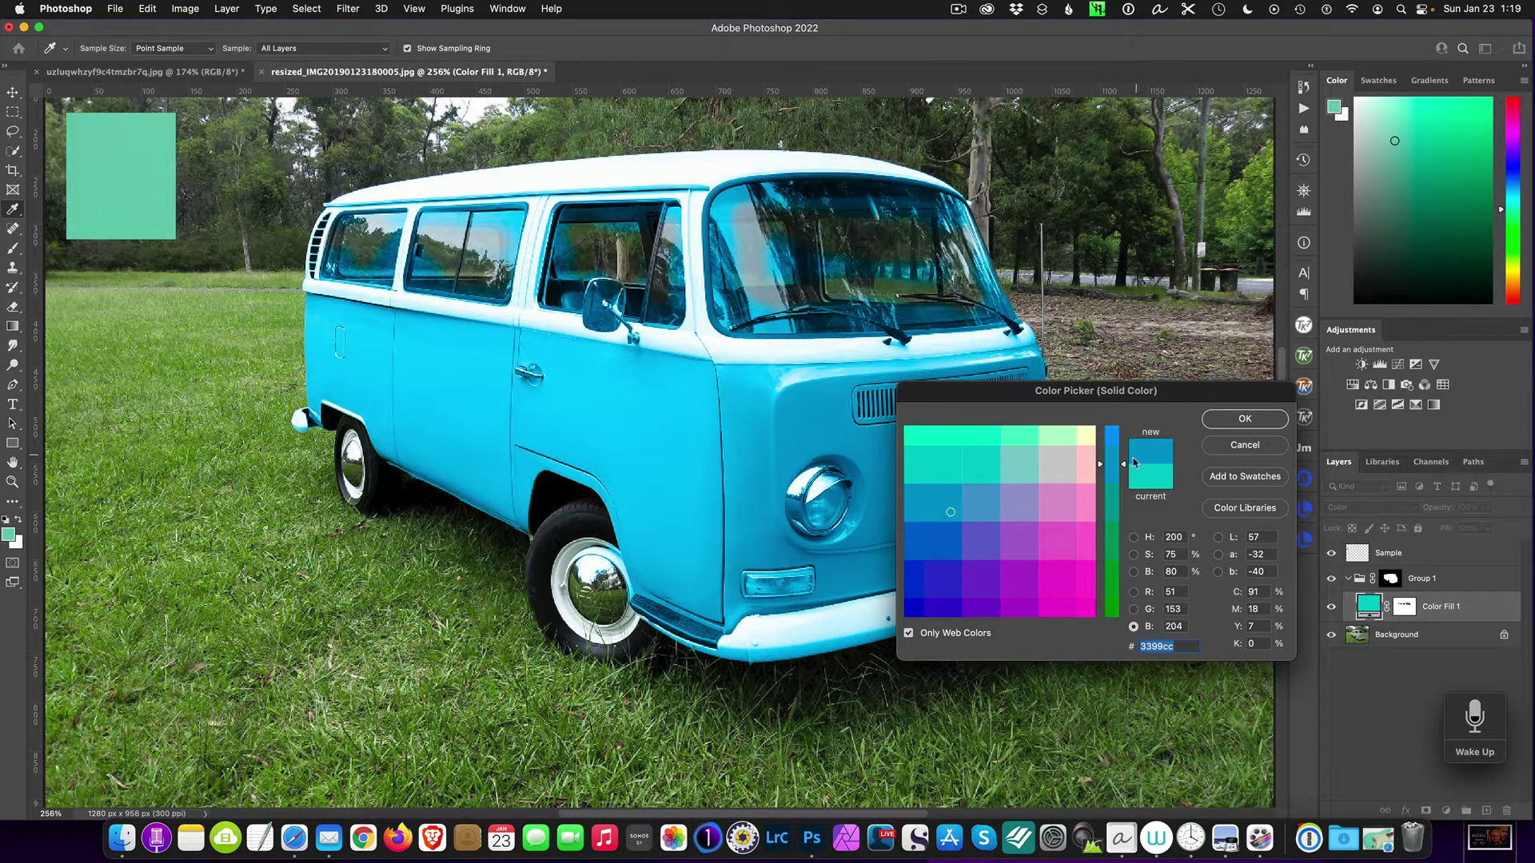
{"action": "left_click_drag", "start_coordinate": [1123, 465], "coordinate": [1109, 599]}
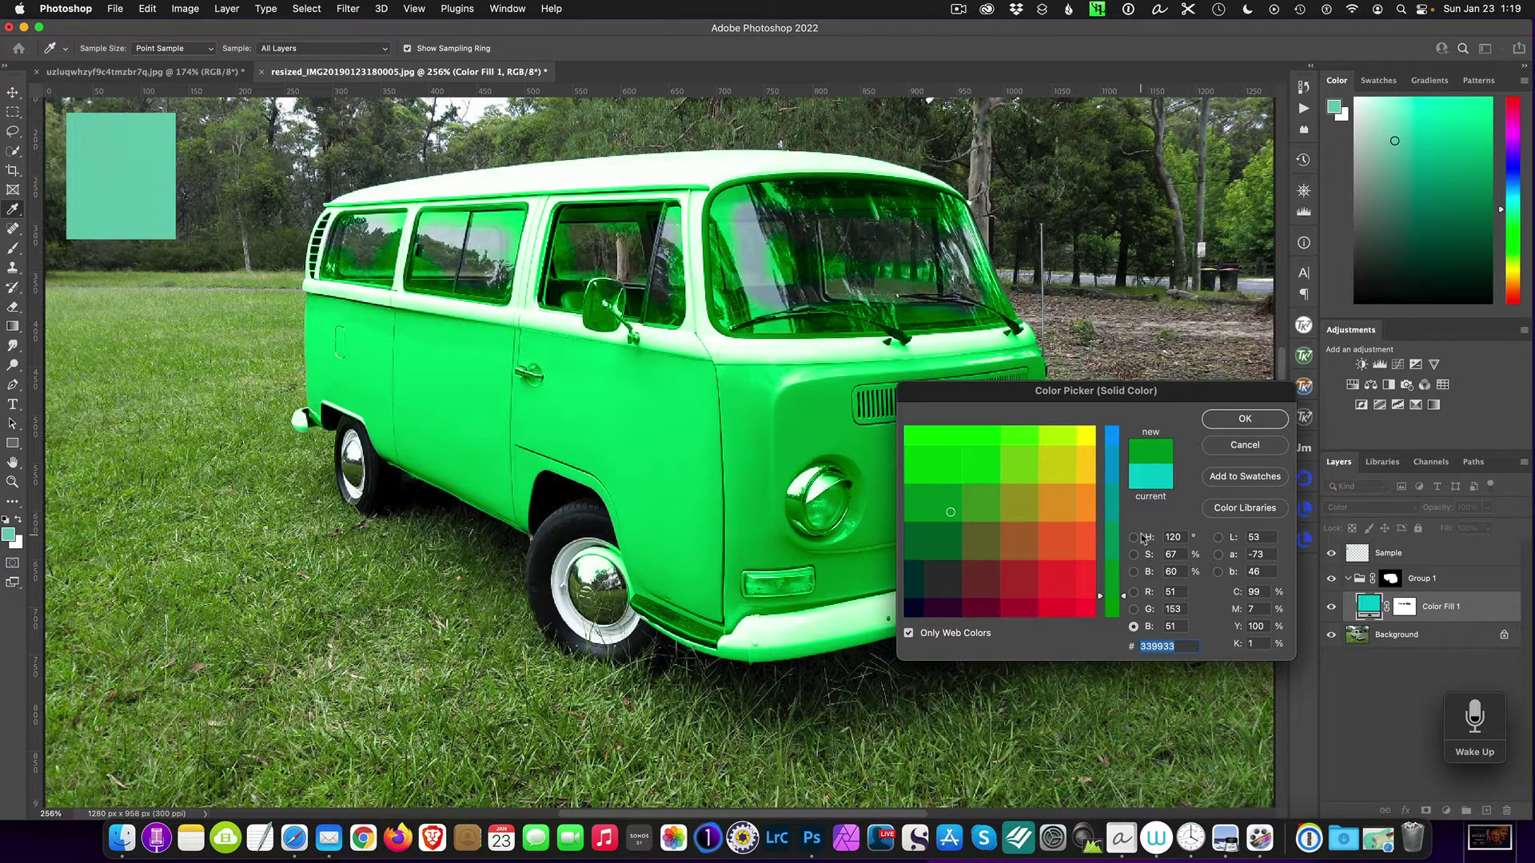
{"action": "left_click", "coordinate": [1244, 446]}
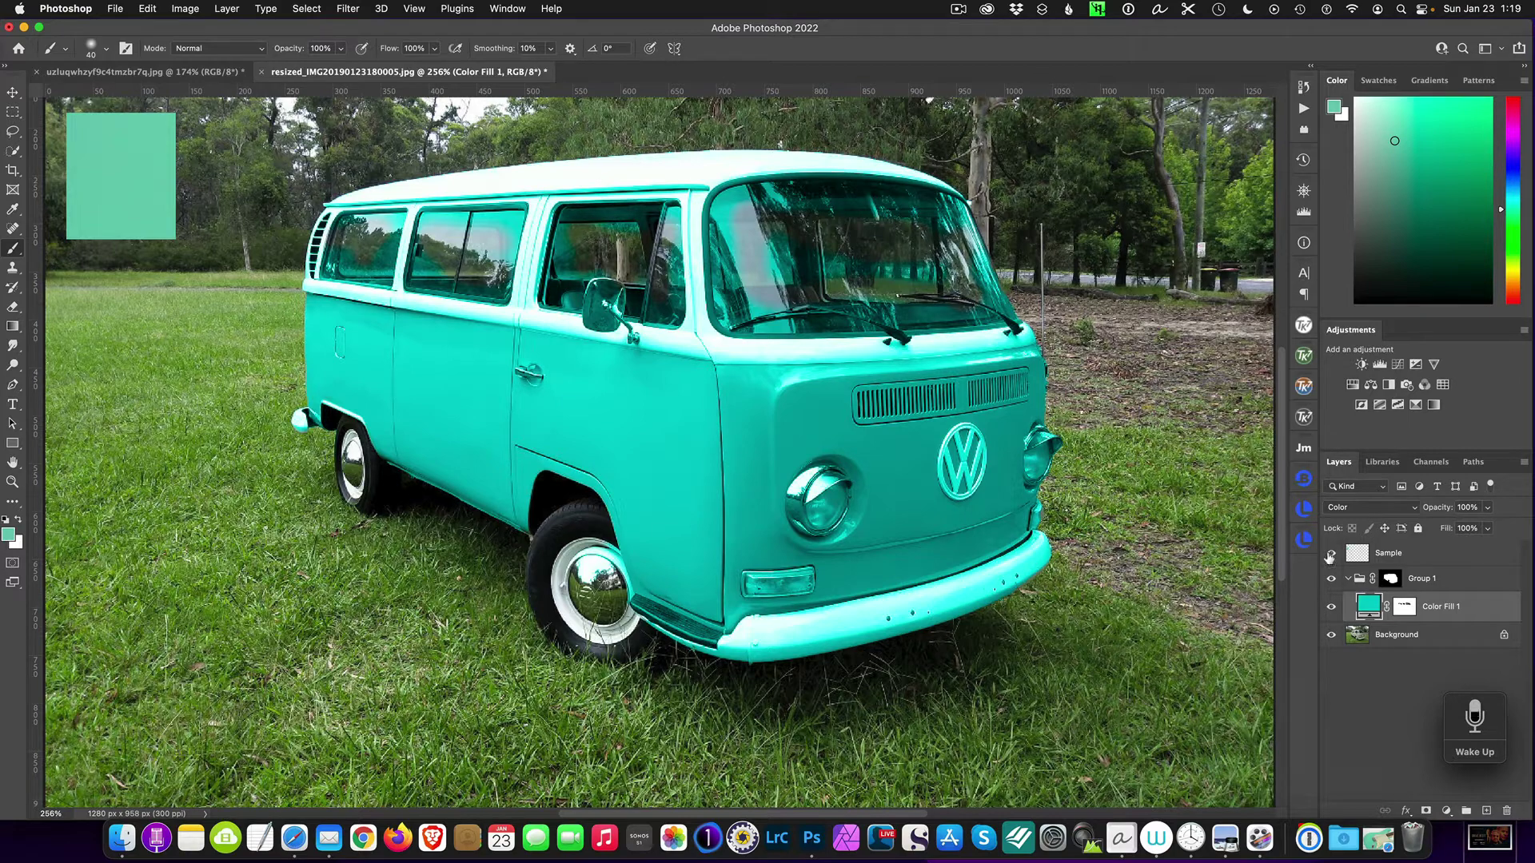
Compare the van before and after recolouring by hiding and showing the group and the colour fill layer in turn
{"action": "left_click", "coordinate": [1331, 580]}
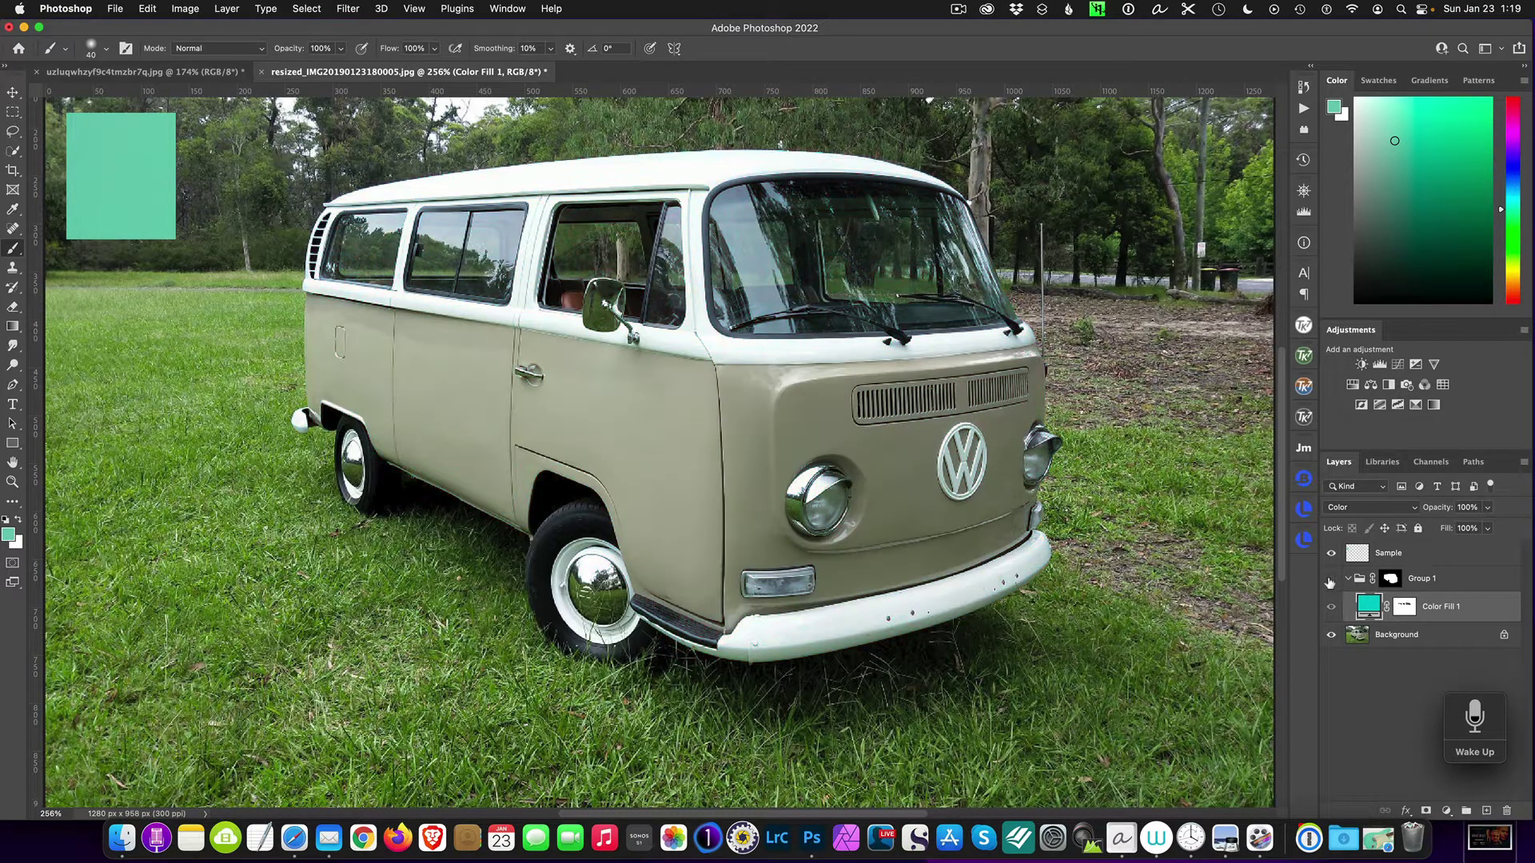
{"action": "left_click", "coordinate": [1331, 581]}
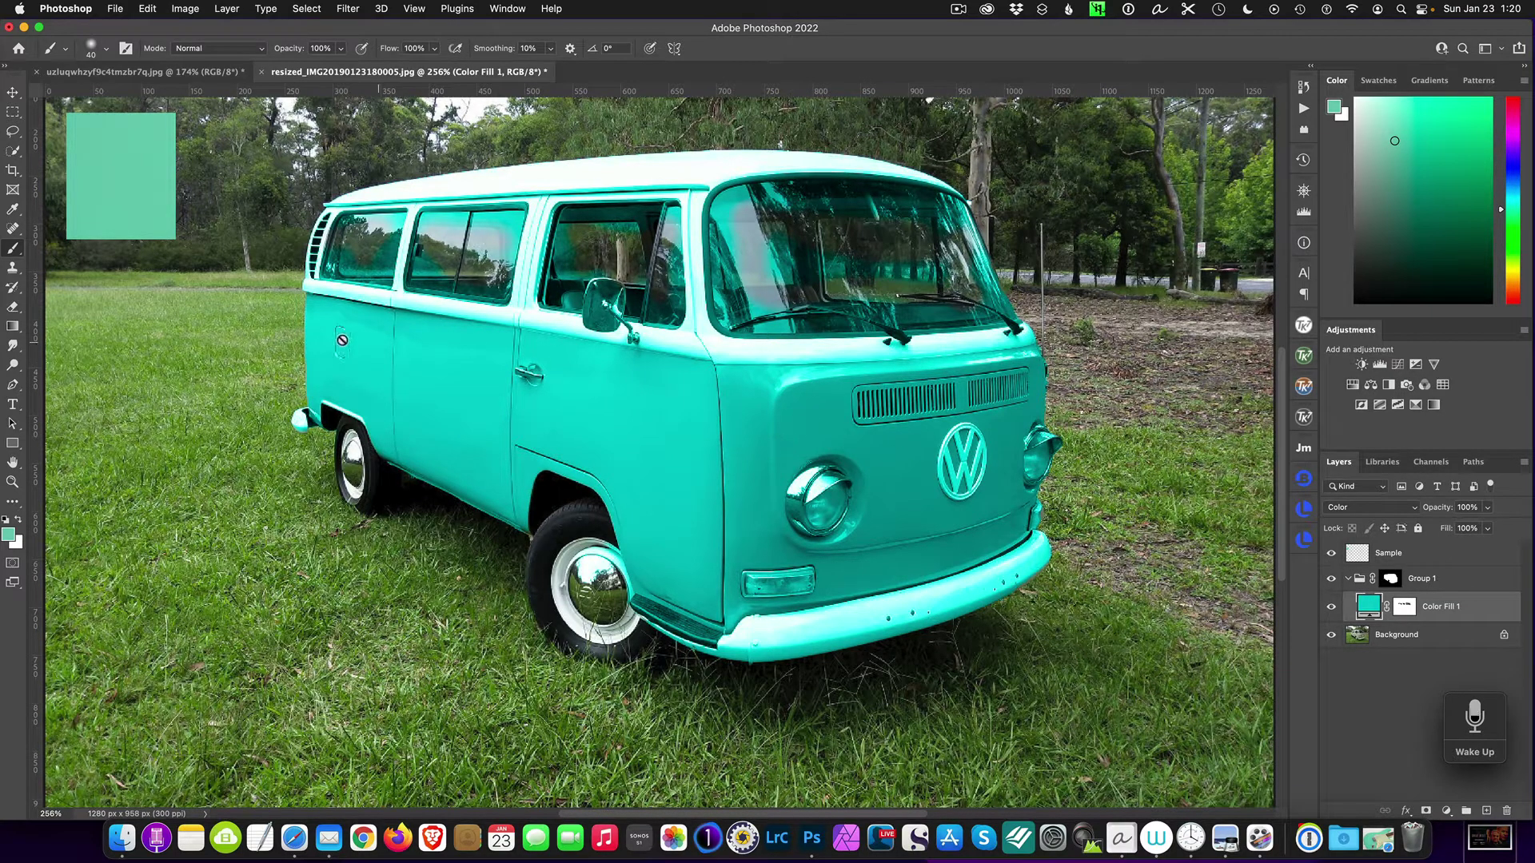
{"action": "left_click", "coordinate": [1331, 609]}
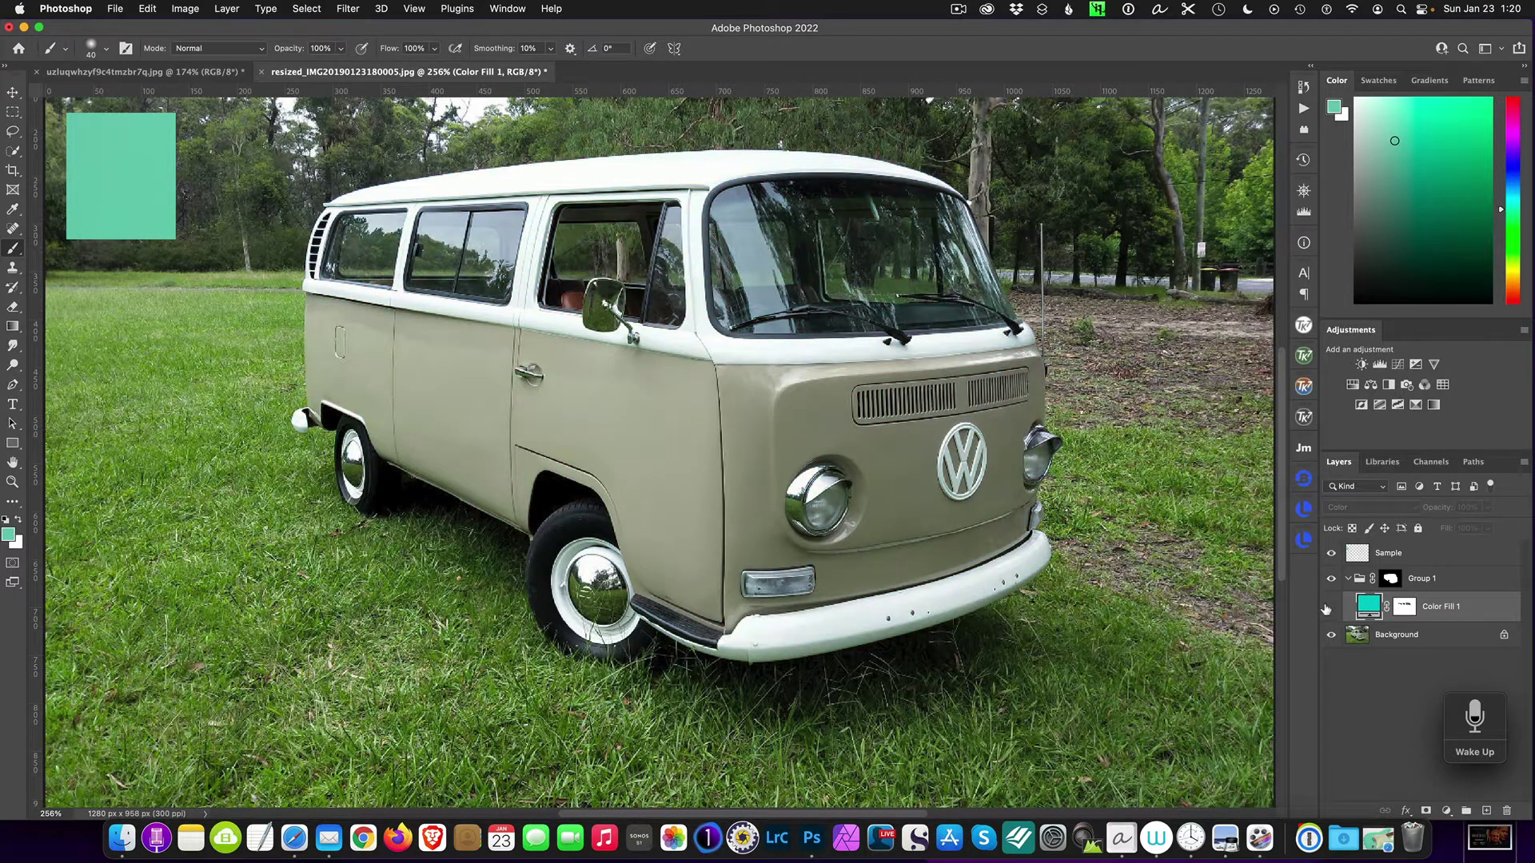
{"action": "left_click", "coordinate": [1330, 609]}
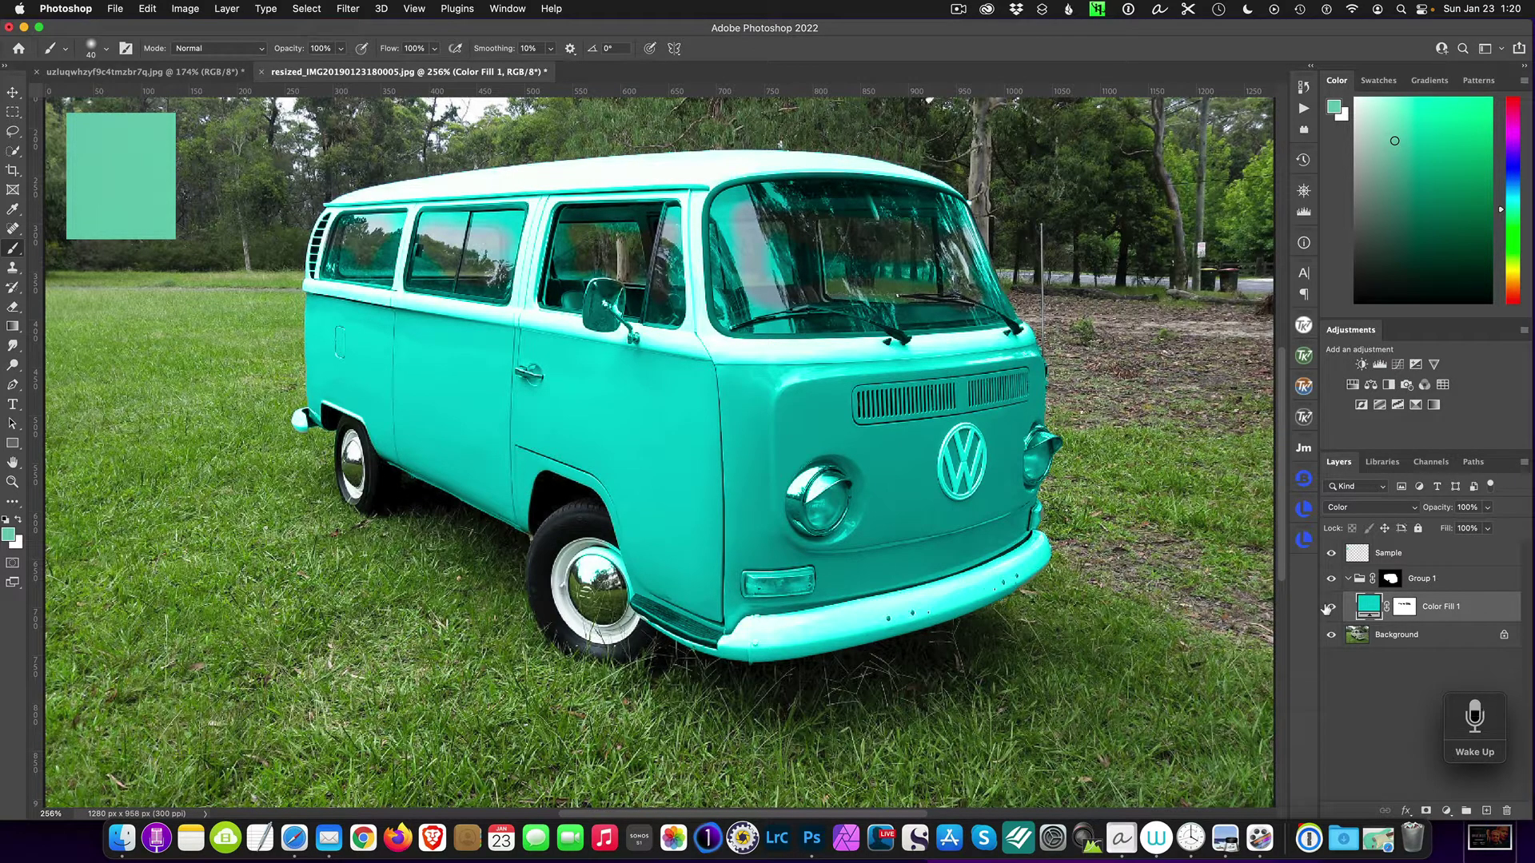
{"action": "left_click", "coordinate": [965, 11]}
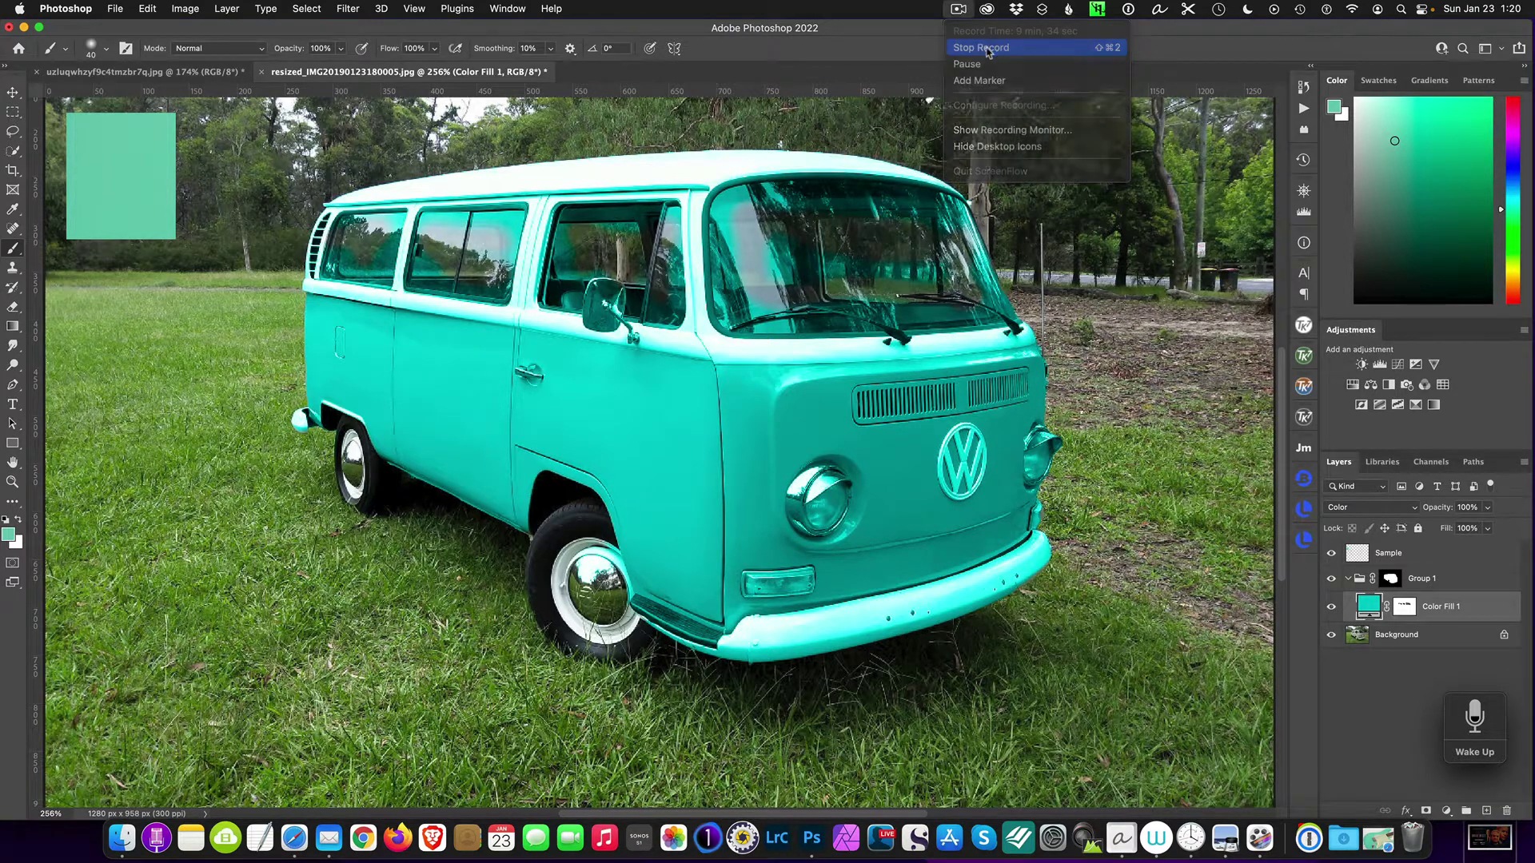